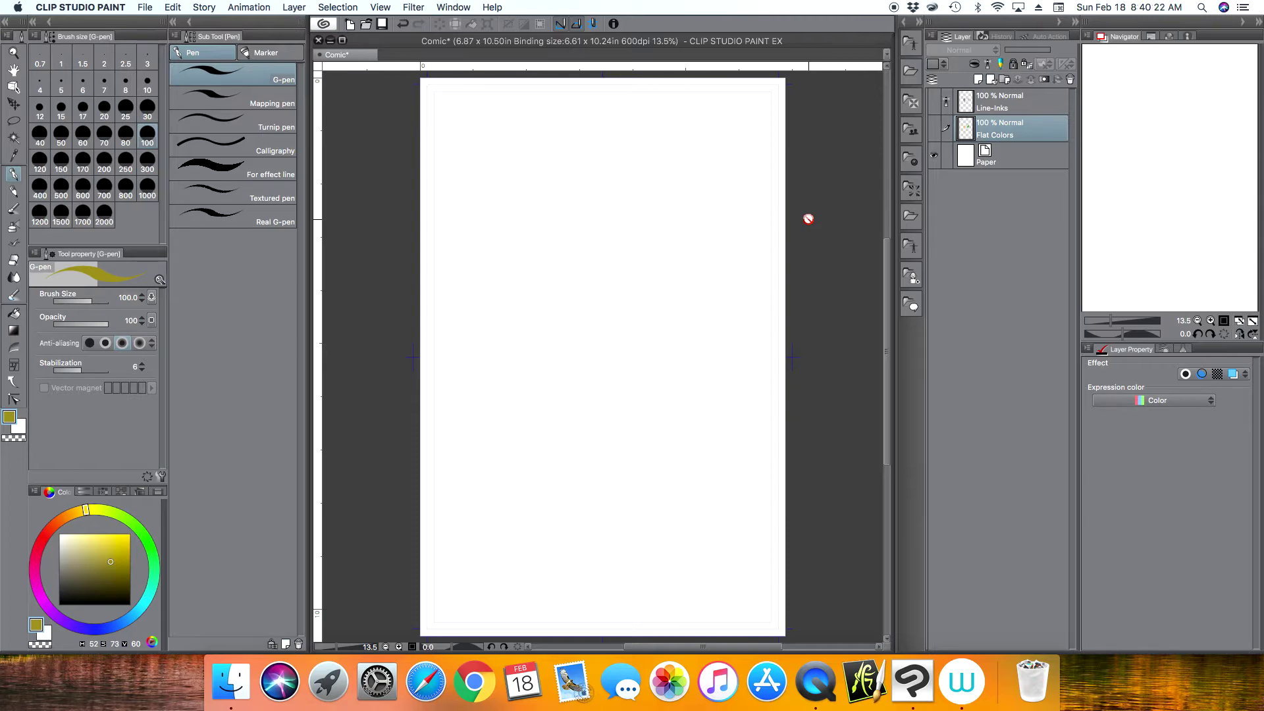
Set the drawing colour to black and select the Line-Inks layer.
{"action": "left_click", "coordinate": [59, 604]}
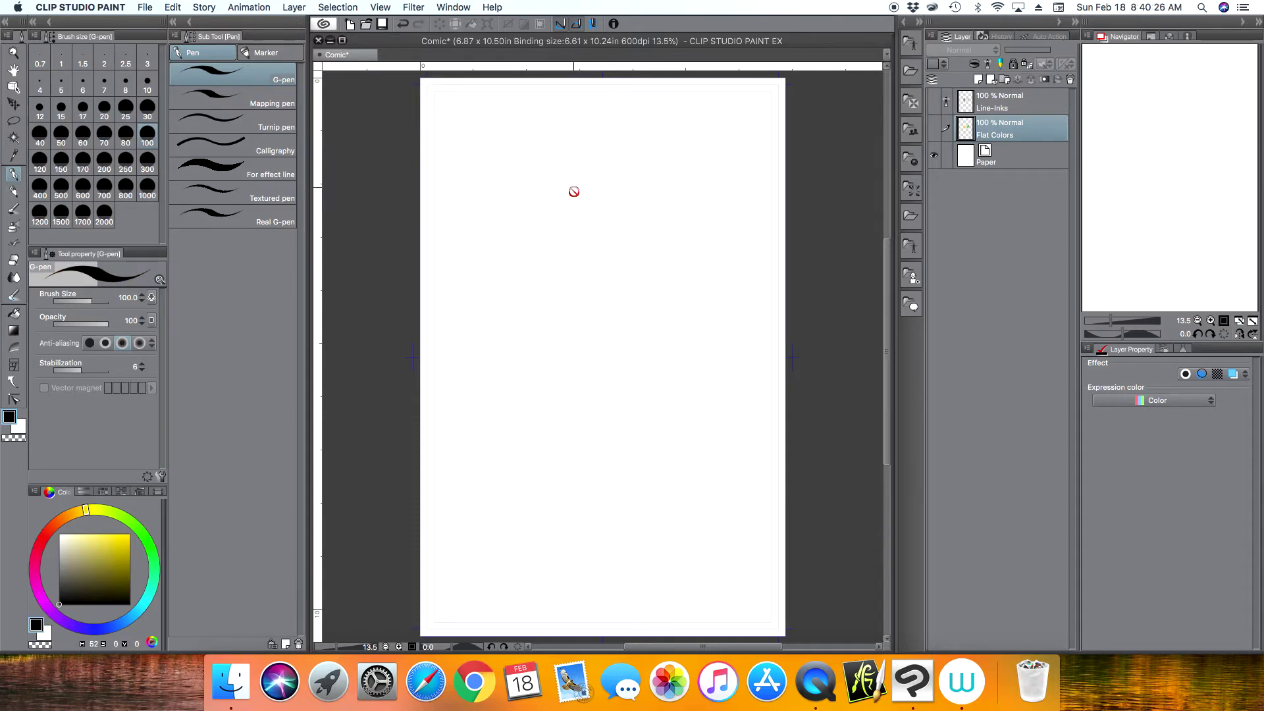
{"action": "left_click", "coordinate": [1013, 102]}
Add a new Layer 1 and sketch a rough black head and triangular torso on it.
{"action": "left_click", "coordinate": [979, 80]}
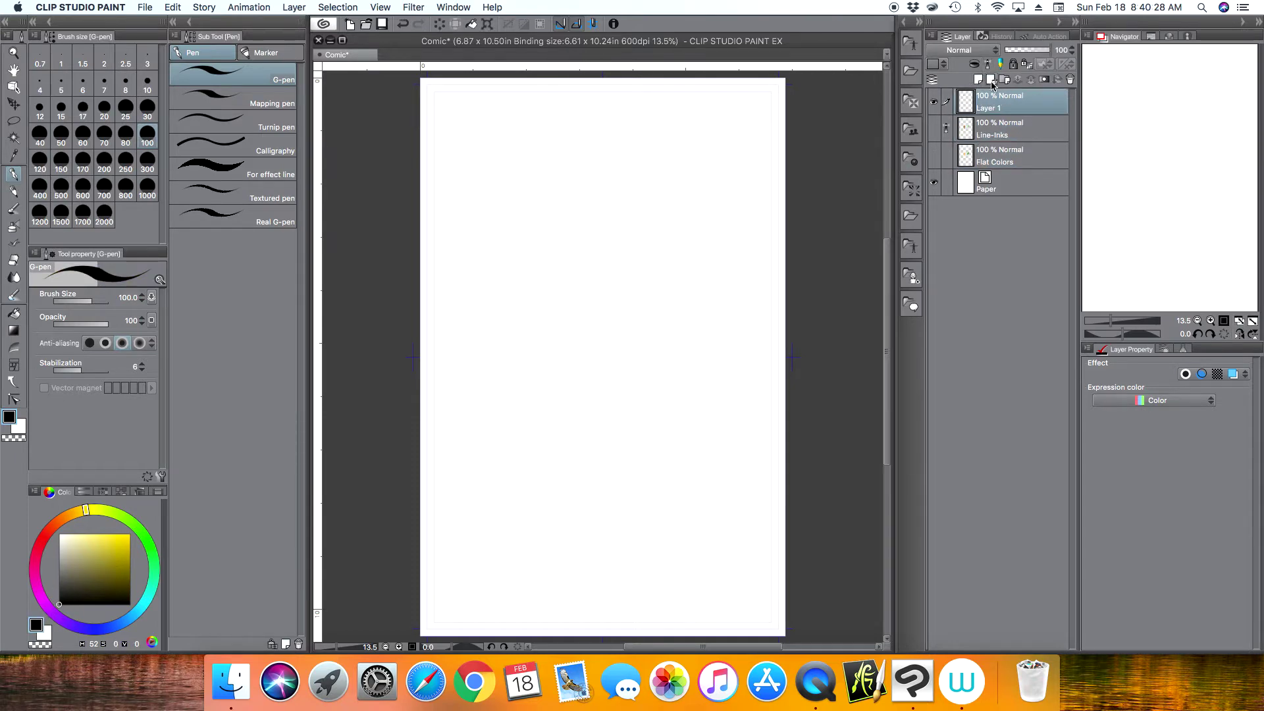
{"action": "mouse_move", "coordinate": [543, 173]}
{"action": "left_mouse_down"}
{"action": "mouse_move", "coordinate": [553, 226]}
{"action": "mouse_move", "coordinate": [583, 238]}
{"action": "mouse_move", "coordinate": [607, 178]}
{"action": "mouse_move", "coordinate": [543, 172]}
{"action": "mouse_move", "coordinate": [553, 227]}
{"action": "left_mouse_up"}
{"action": "mouse_move", "coordinate": [605, 192]}
{"action": "left_mouse_down"}
{"action": "mouse_move", "coordinate": [585, 136]}
{"action": "mouse_move", "coordinate": [608, 250]}
{"action": "mouse_move", "coordinate": [570, 251]}
{"action": "mouse_move", "coordinate": [606, 236]}
{"action": "mouse_move", "coordinate": [529, 264]}
{"action": "mouse_move", "coordinate": [650, 247]}
{"action": "left_mouse_up"}
{"action": "left_click_drag", "start_coordinate": [529, 263], "coordinate": [546, 379]}
{"action": "left_click_drag", "start_coordinate": [551, 388], "coordinate": [650, 252]}
{"action": "left_click_drag", "start_coordinate": [650, 253], "coordinate": [566, 365]}
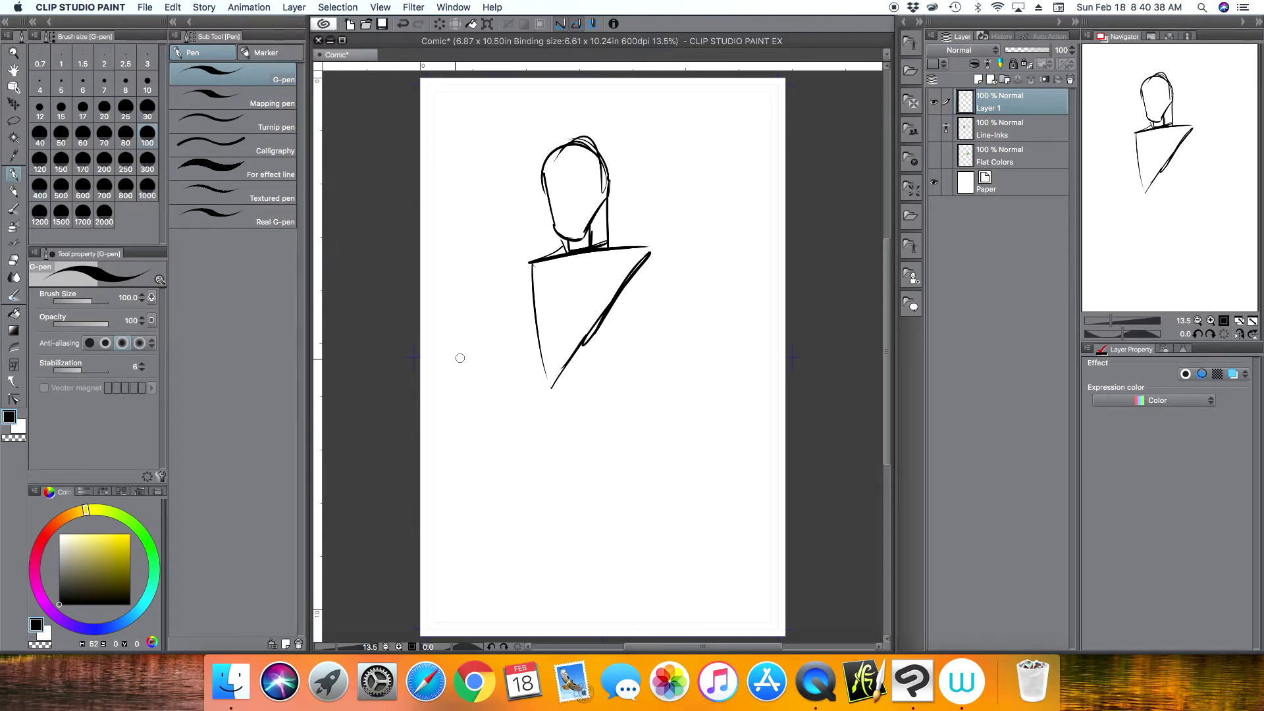
Change the drawing colour to bright red and test a Fill, then undo it.
{"action": "left_click", "coordinate": [123, 543]}
{"action": "left_click_drag", "start_coordinate": [57, 529], "coordinate": [41, 541]}
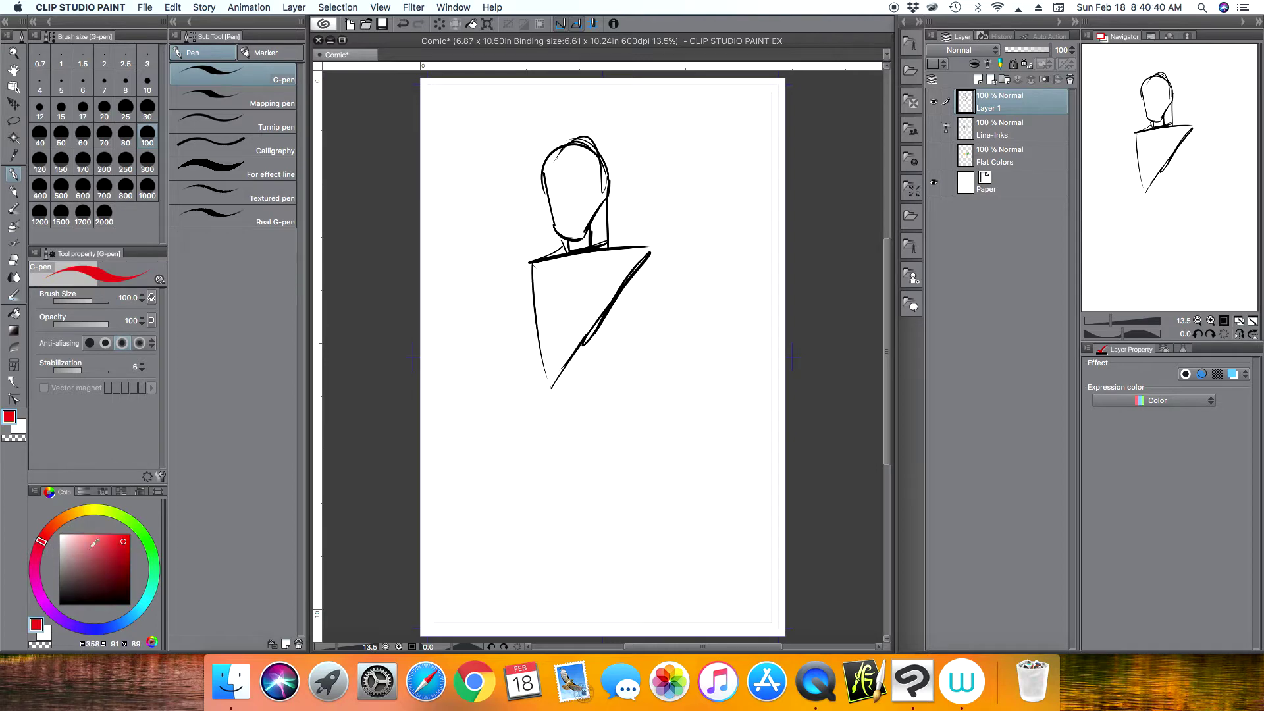
{"action": "left_click", "coordinate": [129, 534]}
{"action": "left_click", "coordinate": [14, 313]}
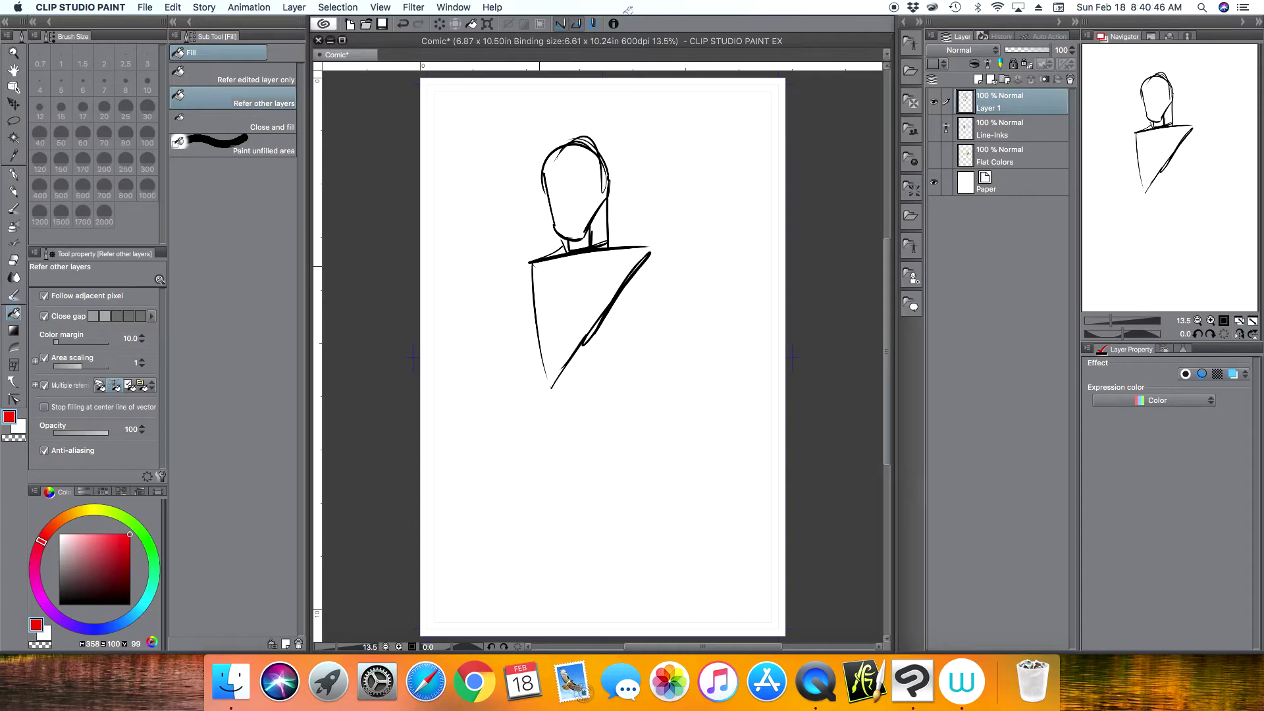
{"action": "left_click", "coordinate": [403, 24]}
{"action": "left_click", "coordinate": [404, 24]}
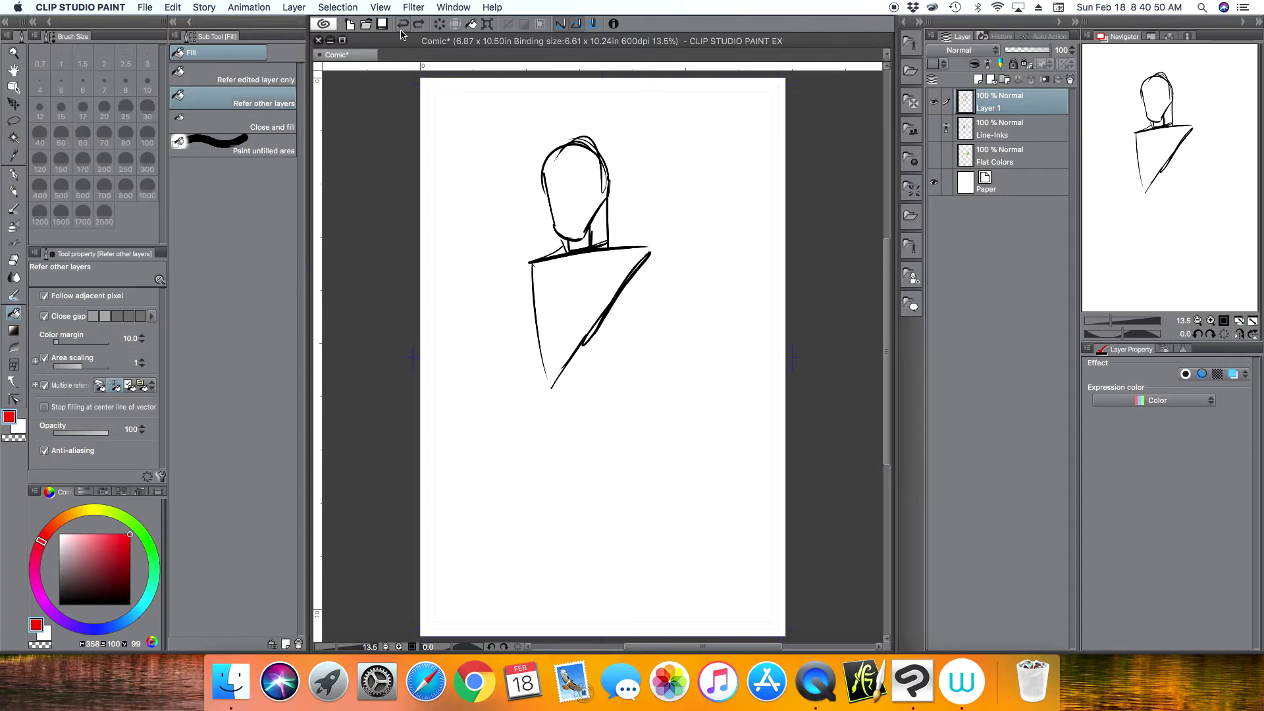
Hatch red into the triangular torso with the G-pen, then trace its edges in darker red.
{"action": "left_click", "coordinate": [14, 174]}
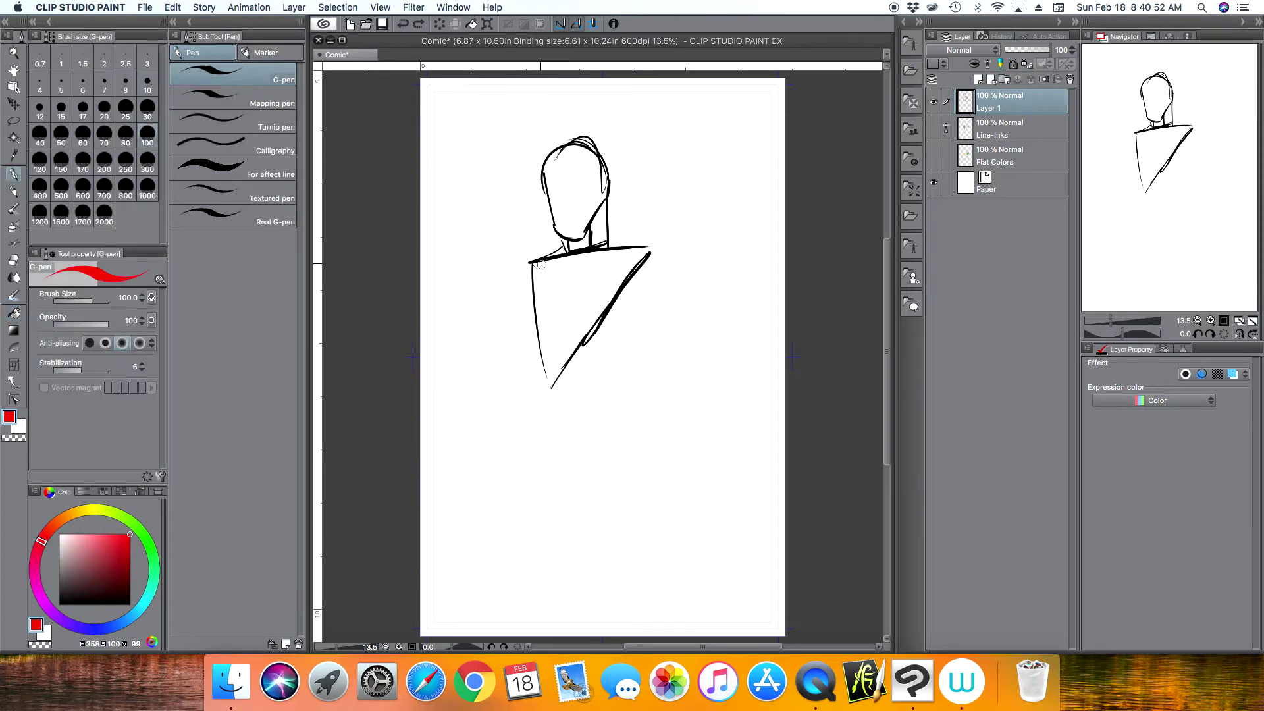
{"action": "mouse_move", "coordinate": [540, 264]}
{"action": "left_mouse_down"}
{"action": "mouse_move", "coordinate": [551, 357]}
{"action": "mouse_move", "coordinate": [557, 257]}
{"action": "mouse_move", "coordinate": [570, 341]}
{"action": "mouse_move", "coordinate": [589, 243]}
{"action": "mouse_move", "coordinate": [596, 312]}
{"action": "mouse_move", "coordinate": [617, 261]}
{"action": "mouse_move", "coordinate": [624, 277]}
{"action": "mouse_move", "coordinate": [648, 250]}
{"action": "left_mouse_up"}
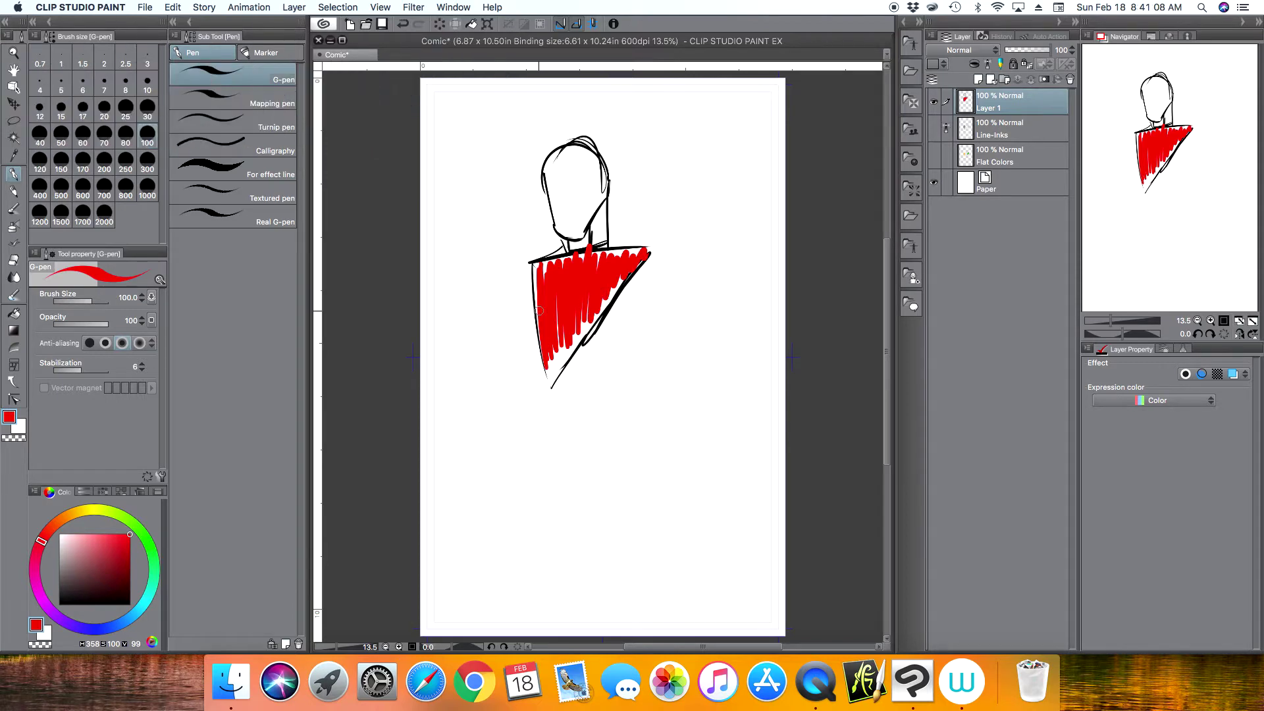
{"action": "left_click_drag", "start_coordinate": [129, 534], "coordinate": [123, 553]}
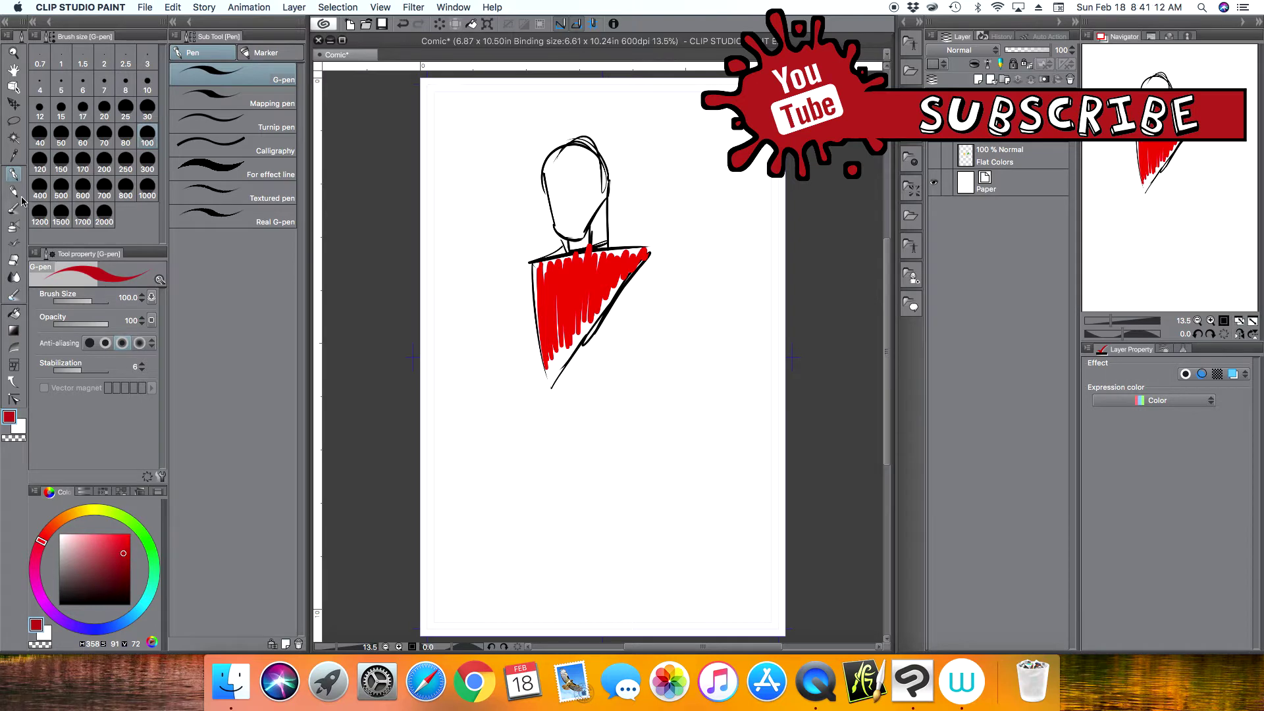
{"action": "left_click_drag", "start_coordinate": [532, 266], "coordinate": [556, 351]}
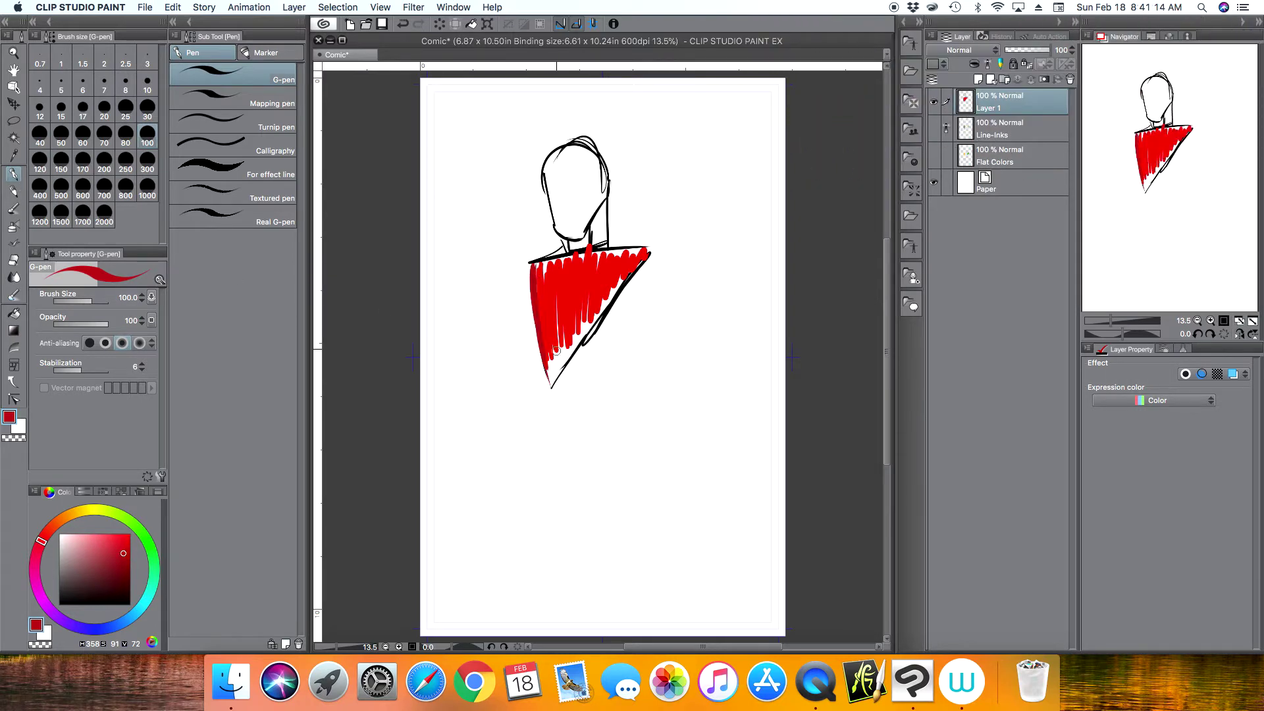
{"action": "left_click_drag", "start_coordinate": [649, 252], "coordinate": [549, 388]}
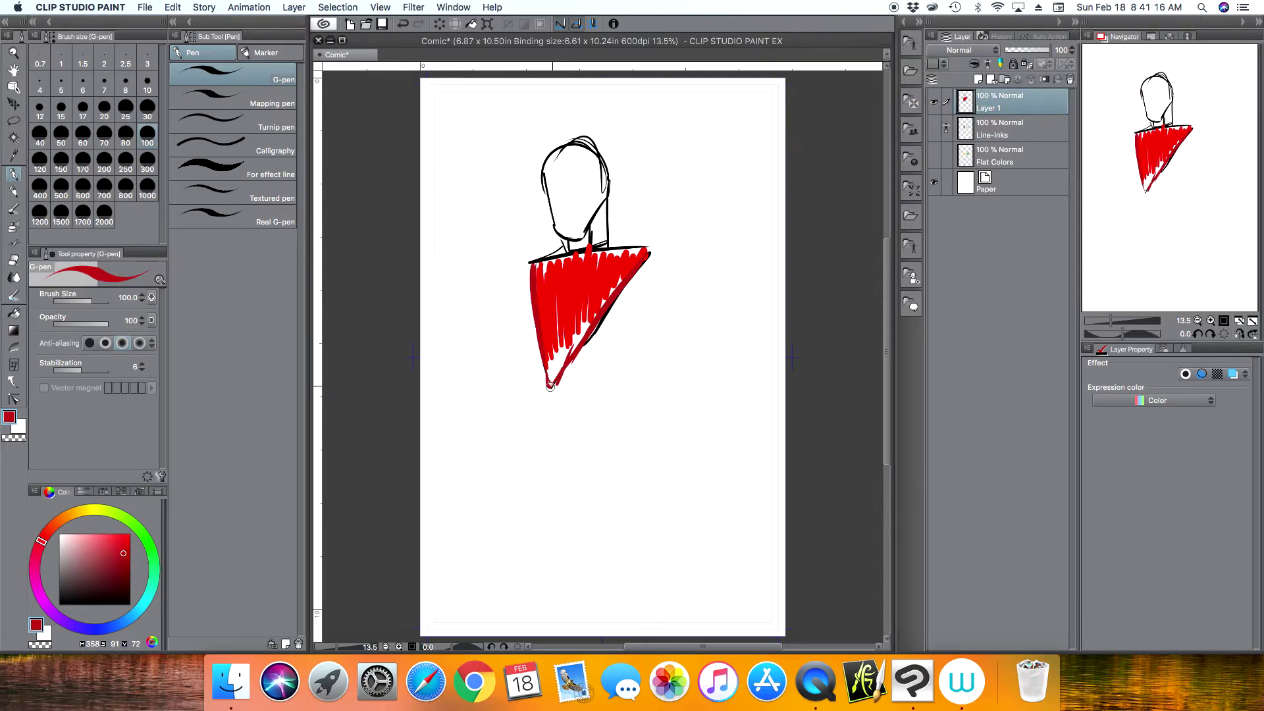
{"action": "mouse_move", "coordinate": [533, 266]}
{"action": "left_mouse_down"}
{"action": "mouse_move", "coordinate": [649, 250]}
{"action": "mouse_move", "coordinate": [634, 263]}
{"action": "left_mouse_up"}
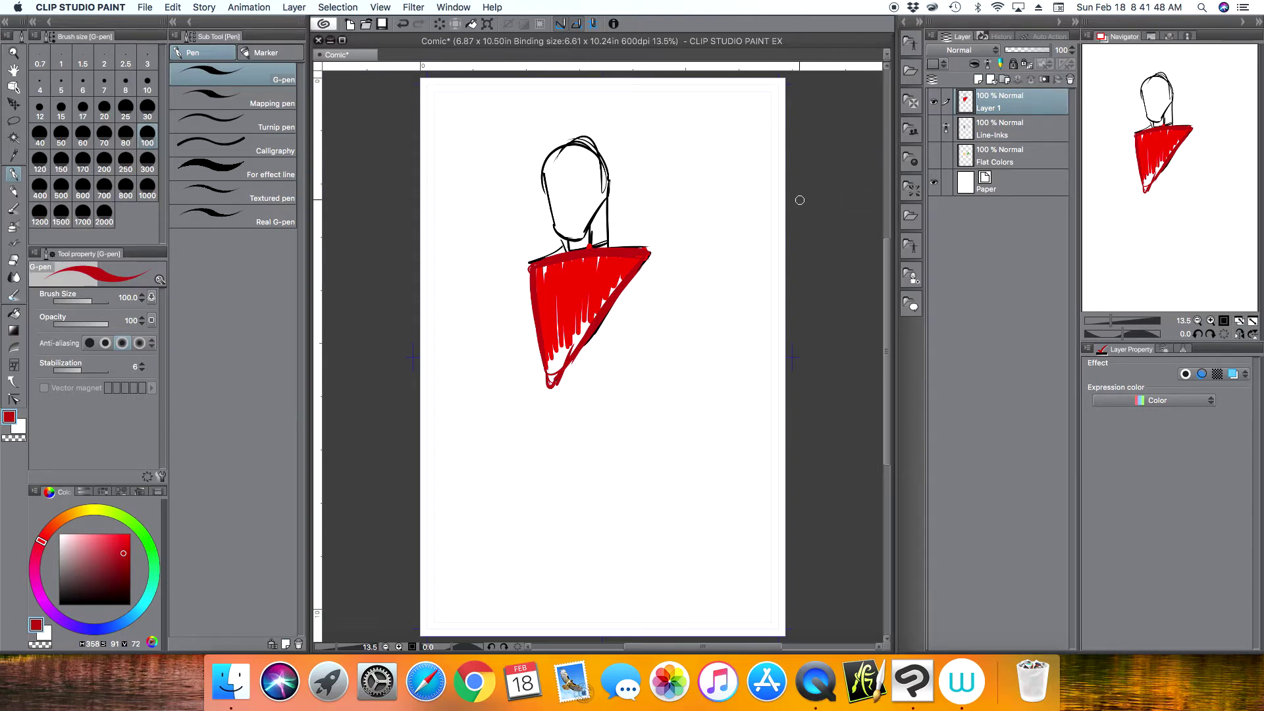
Delete the red demo sketch layer and reset the drawing colour to black.
{"action": "left_click", "coordinate": [1069, 79]}
{"action": "left_click", "coordinate": [703, 258]}
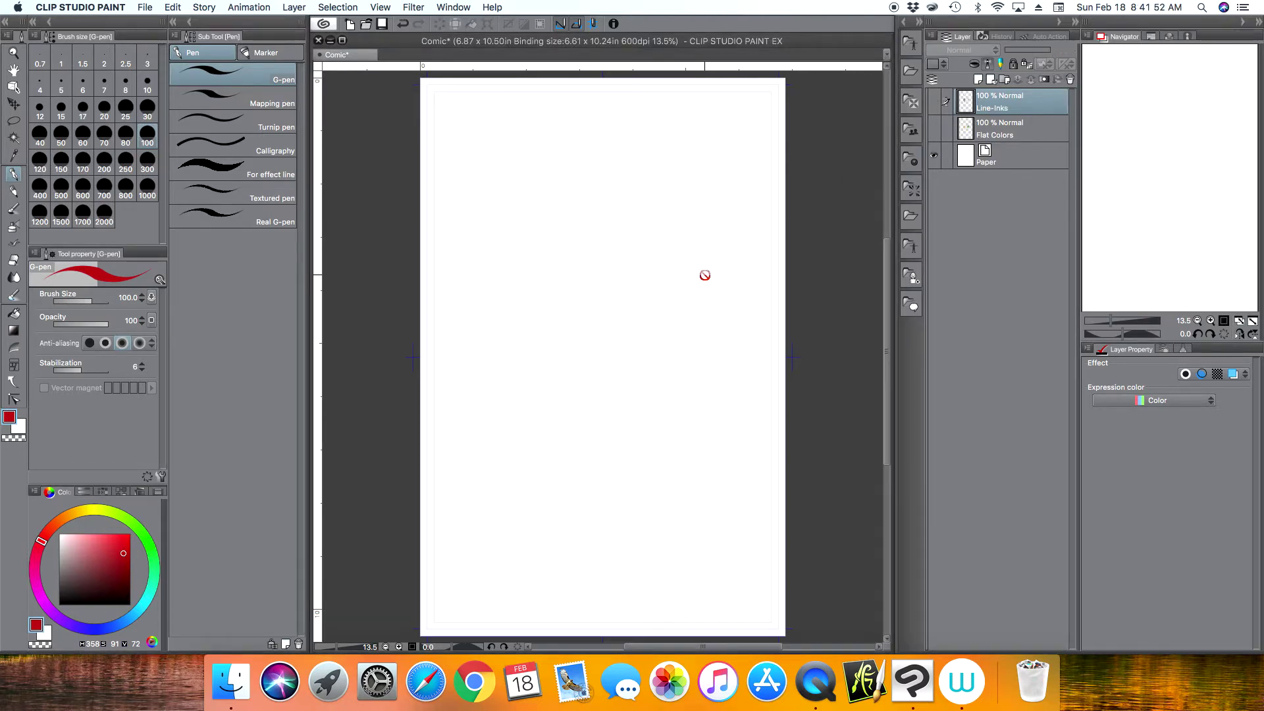
{"action": "left_click", "coordinate": [58, 604]}
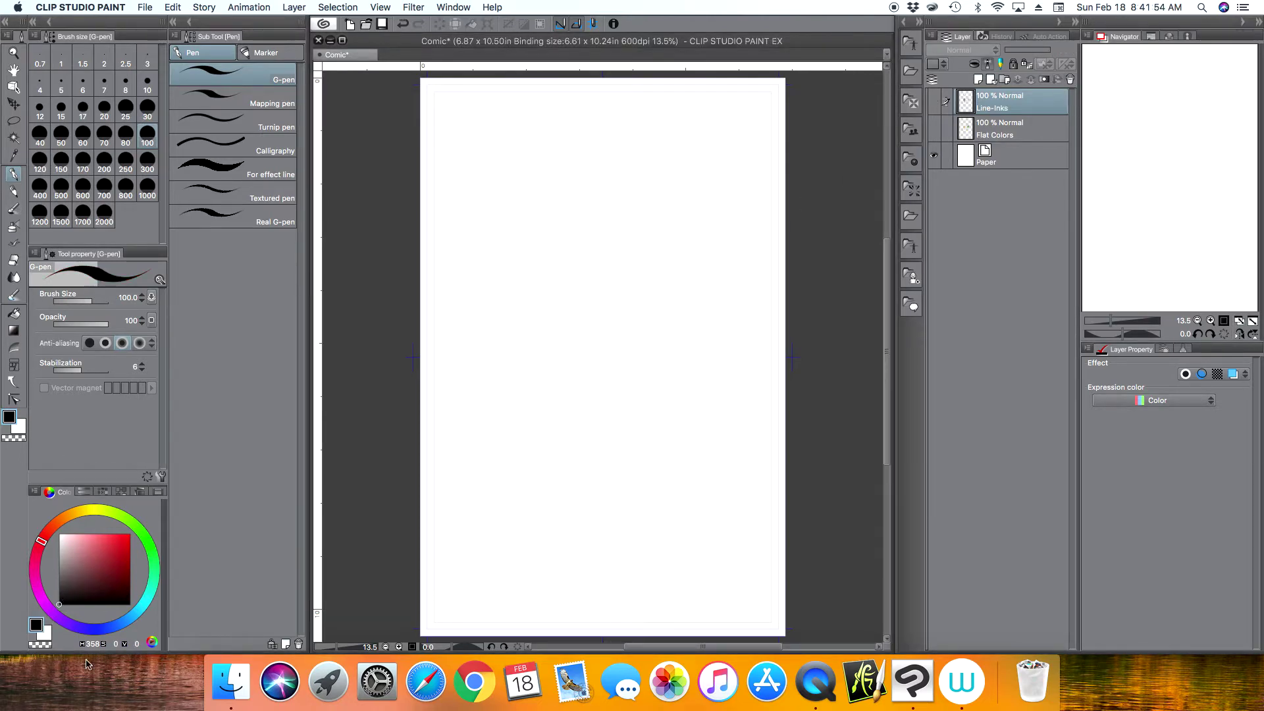
Show the Line-Inks and Flat Colors layers and zoom in on the scarfed figure and leaf.
{"action": "left_click", "coordinate": [933, 102]}
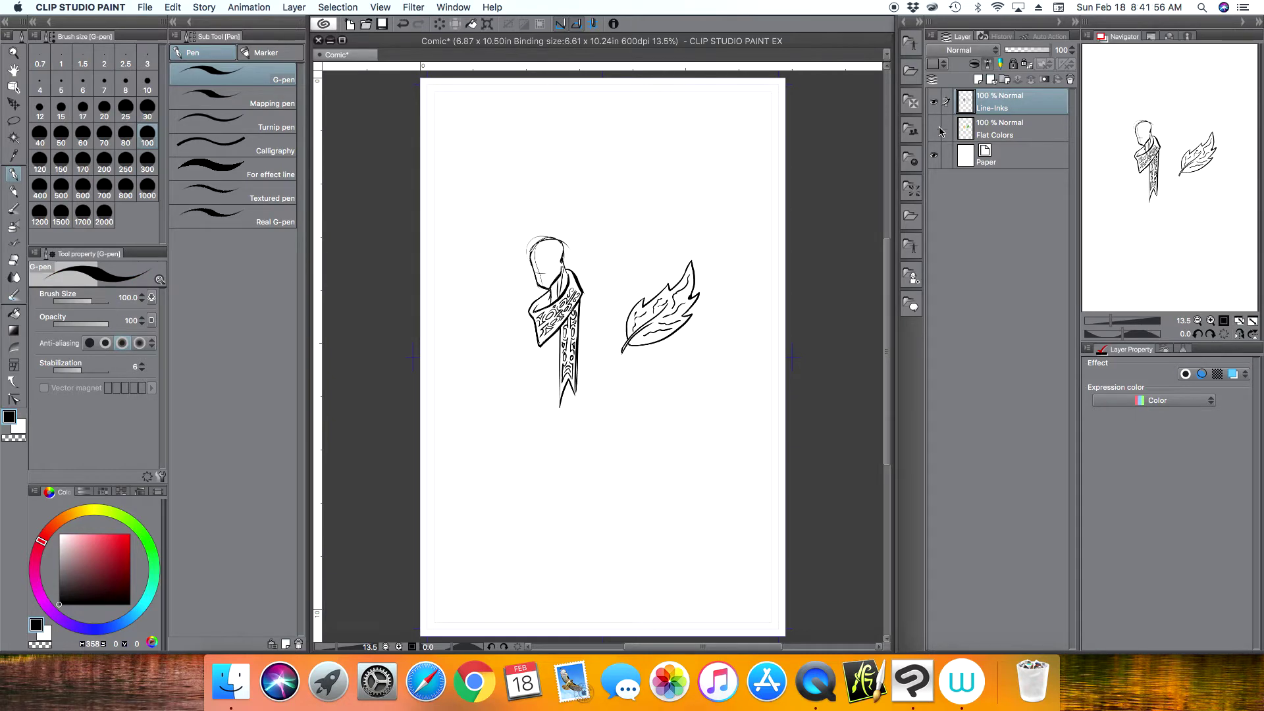
{"action": "scroll", "coordinate": [1156, 251], "scroll_direction": "up", "scroll_amount": 3}
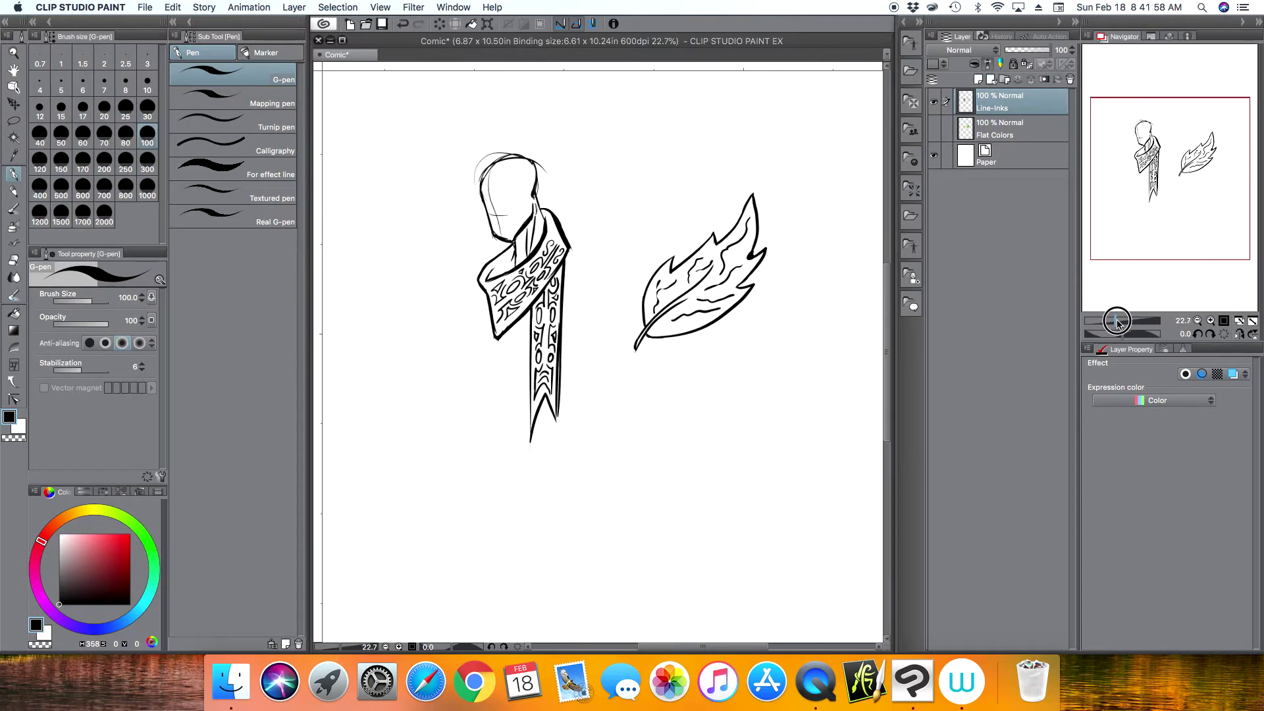
{"action": "left_click_drag", "start_coordinate": [1156, 251], "coordinate": [1166, 199]}
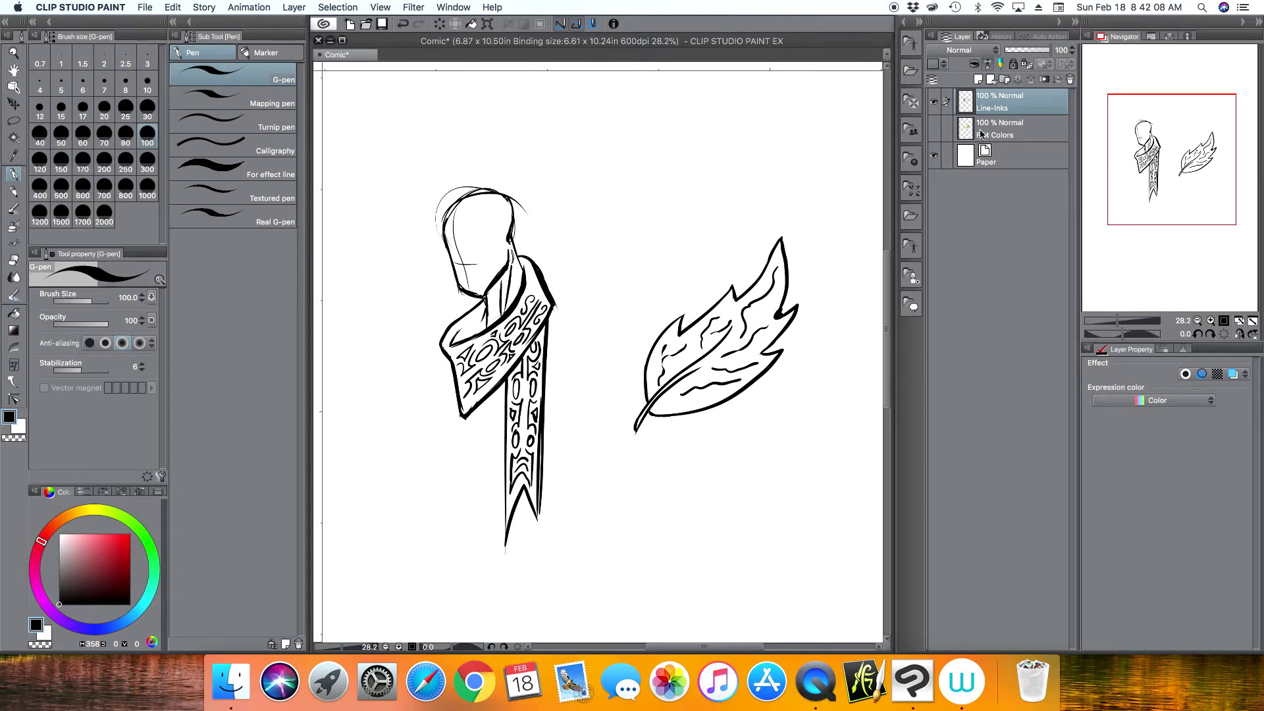
{"action": "left_click", "coordinate": [934, 129]}
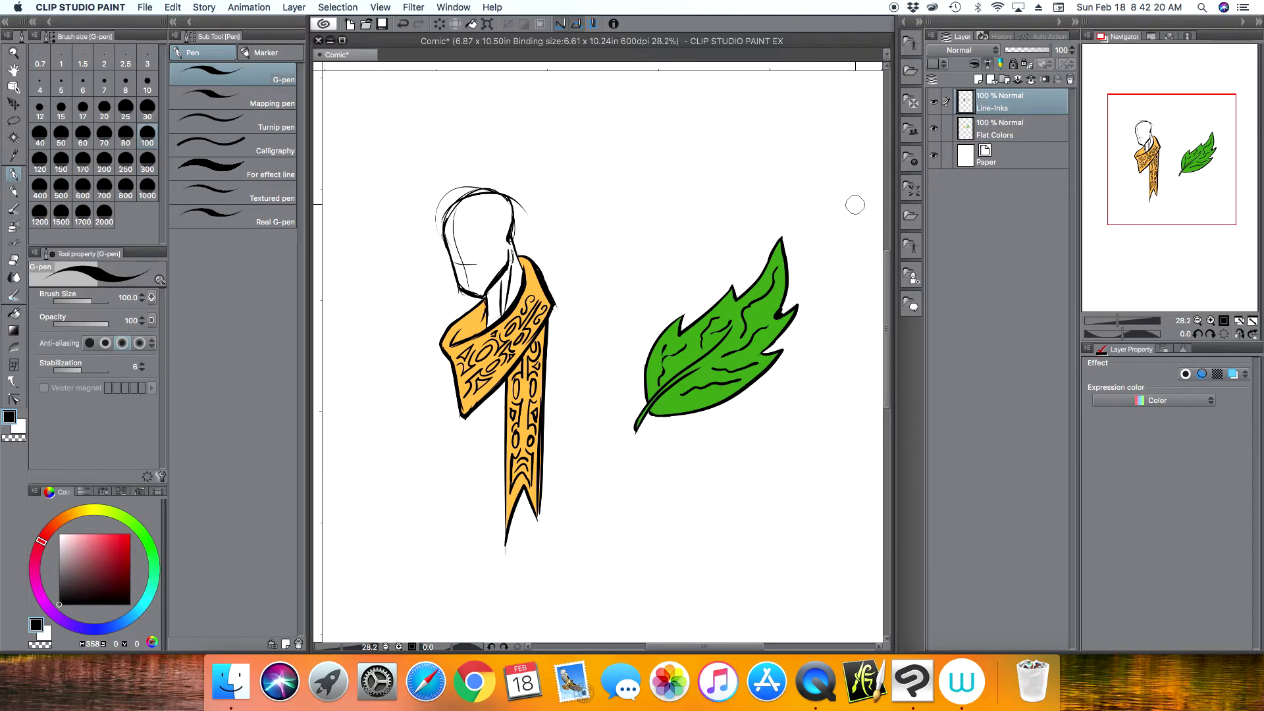
Hide Line-Inks to view the flat colours alone, then show it again.
{"action": "left_click", "coordinate": [933, 102]}
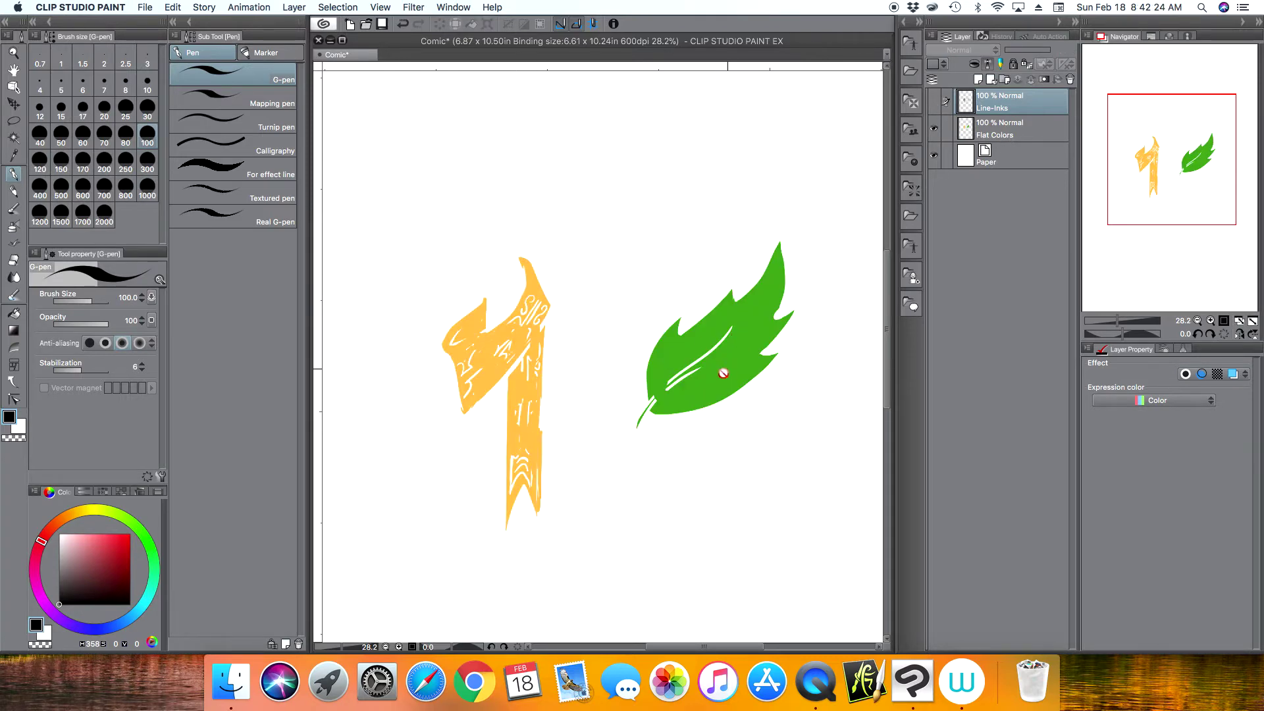
{"action": "left_click", "coordinate": [933, 102]}
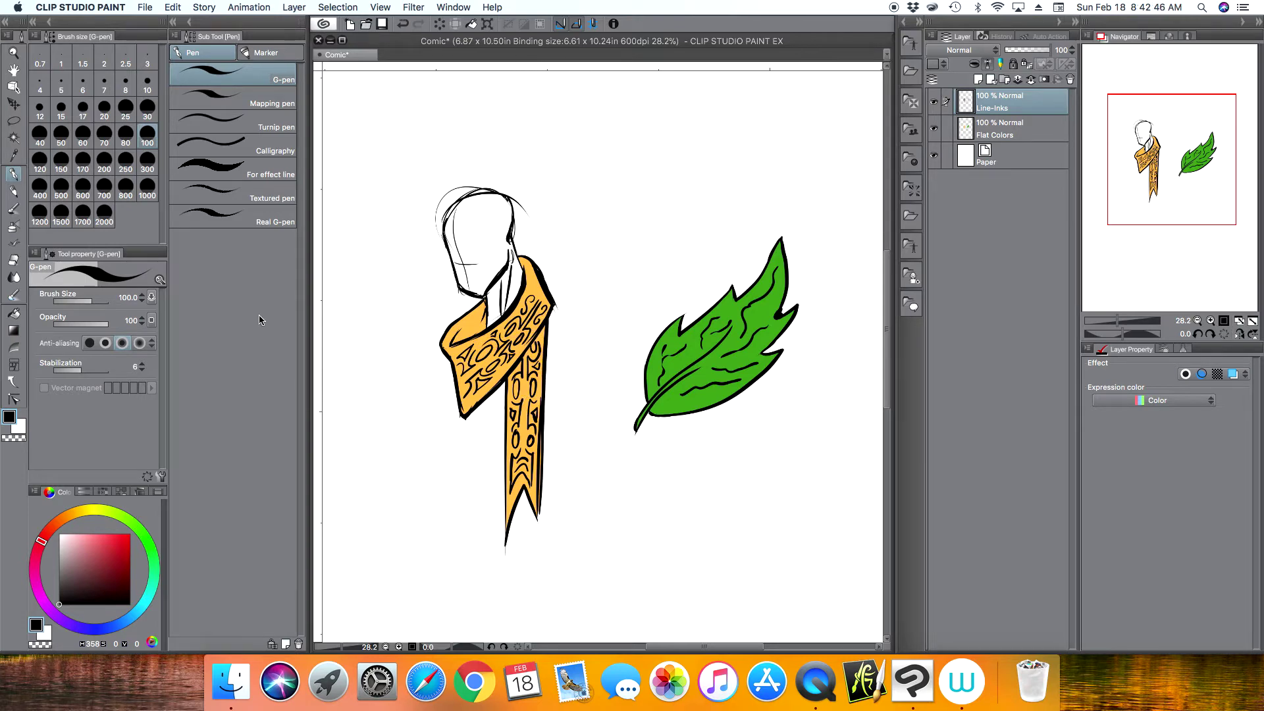
Sample the scarf's orange with the Eyedropper, darken it slightly, and add a new layer above Line-Inks.
{"action": "key", "text": "i"}
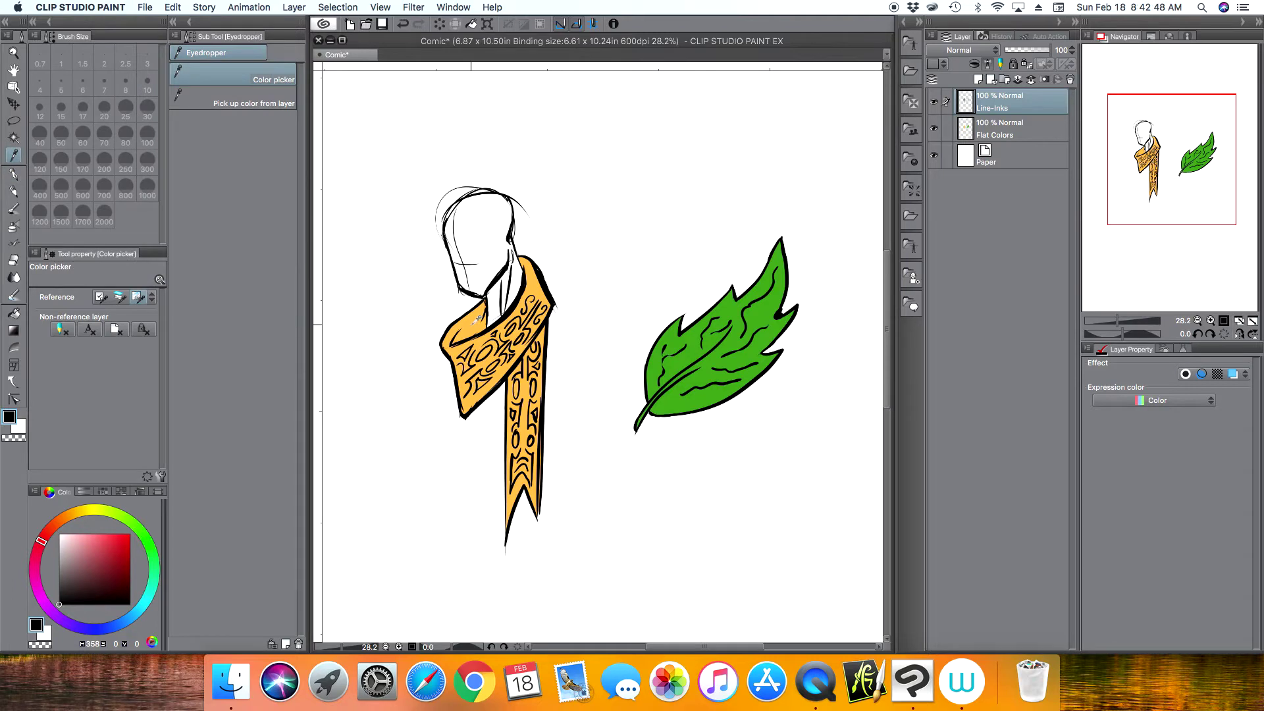
{"action": "left_click", "coordinate": [476, 321]}
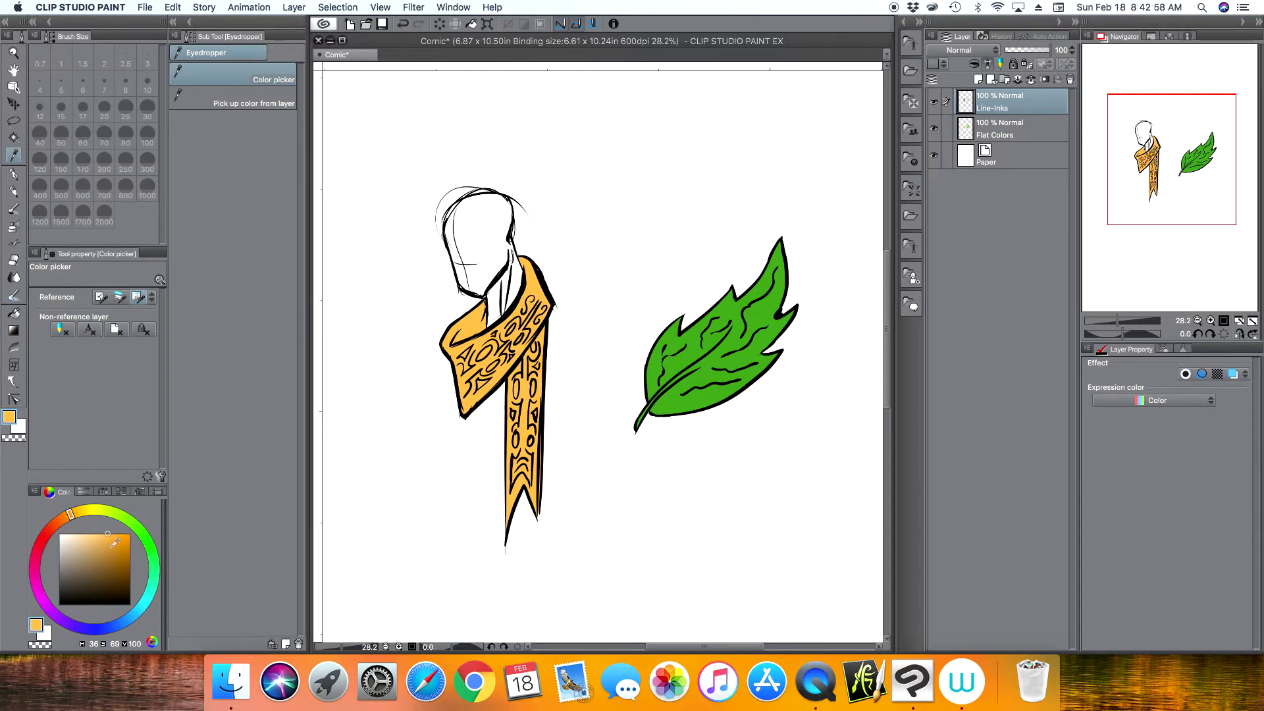
{"action": "left_click", "coordinate": [109, 547]}
{"action": "left_click", "coordinate": [109, 552]}
{"action": "left_click", "coordinate": [979, 79]}
Rename the new layer to 'color hold' and clip it to Line-Inks.
{"action": "double_click", "coordinate": [993, 108]}
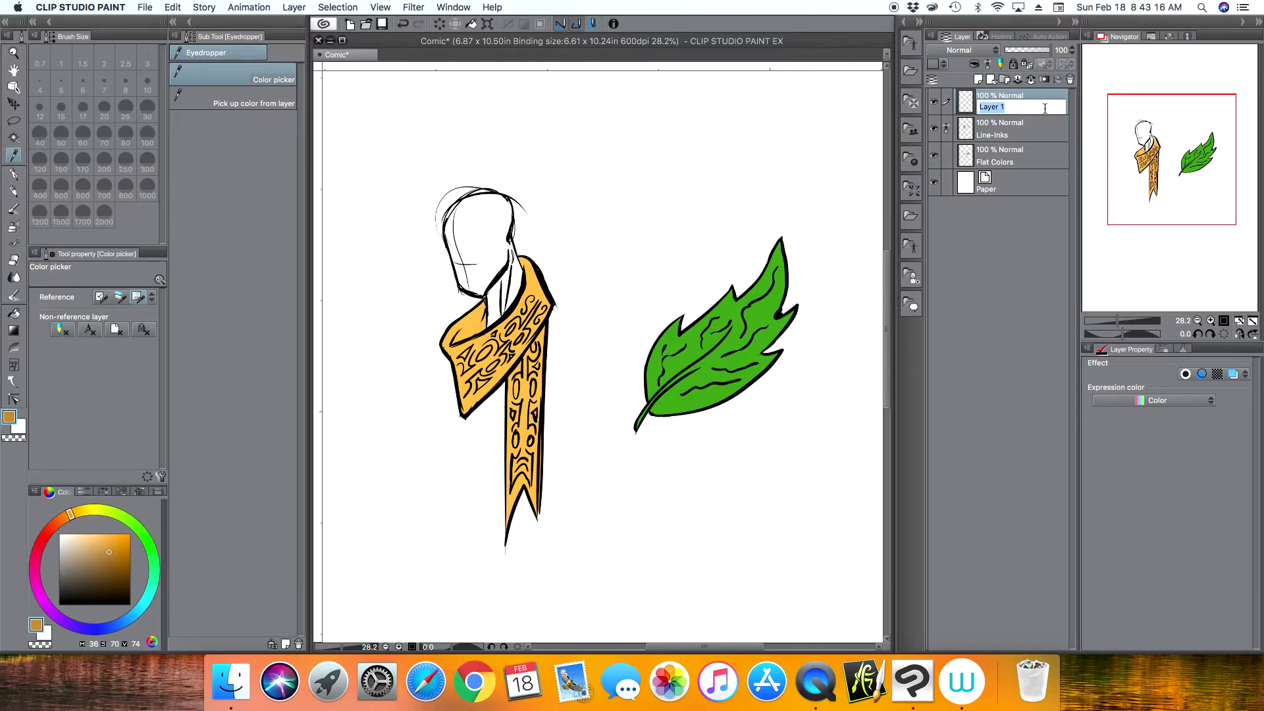
{"action": "type", "text": "color hold"}
{"action": "key", "text": "Return"}
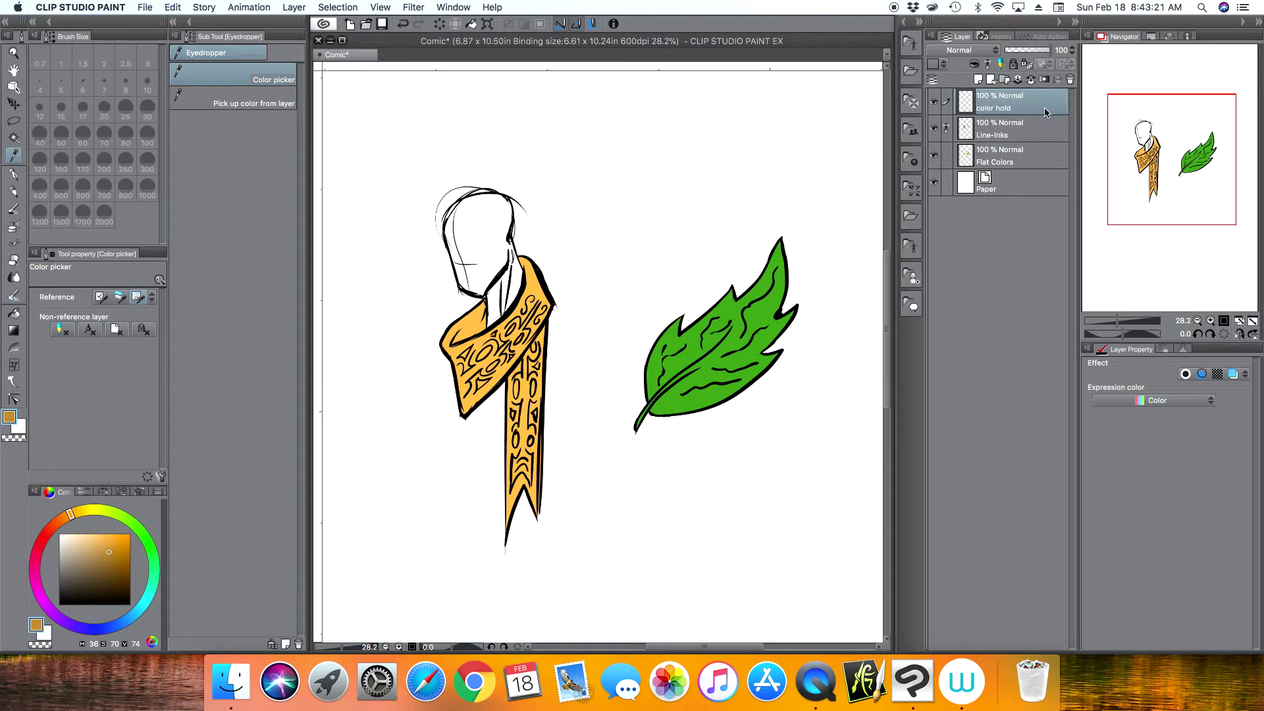
{"action": "left_click", "coordinate": [974, 63]}
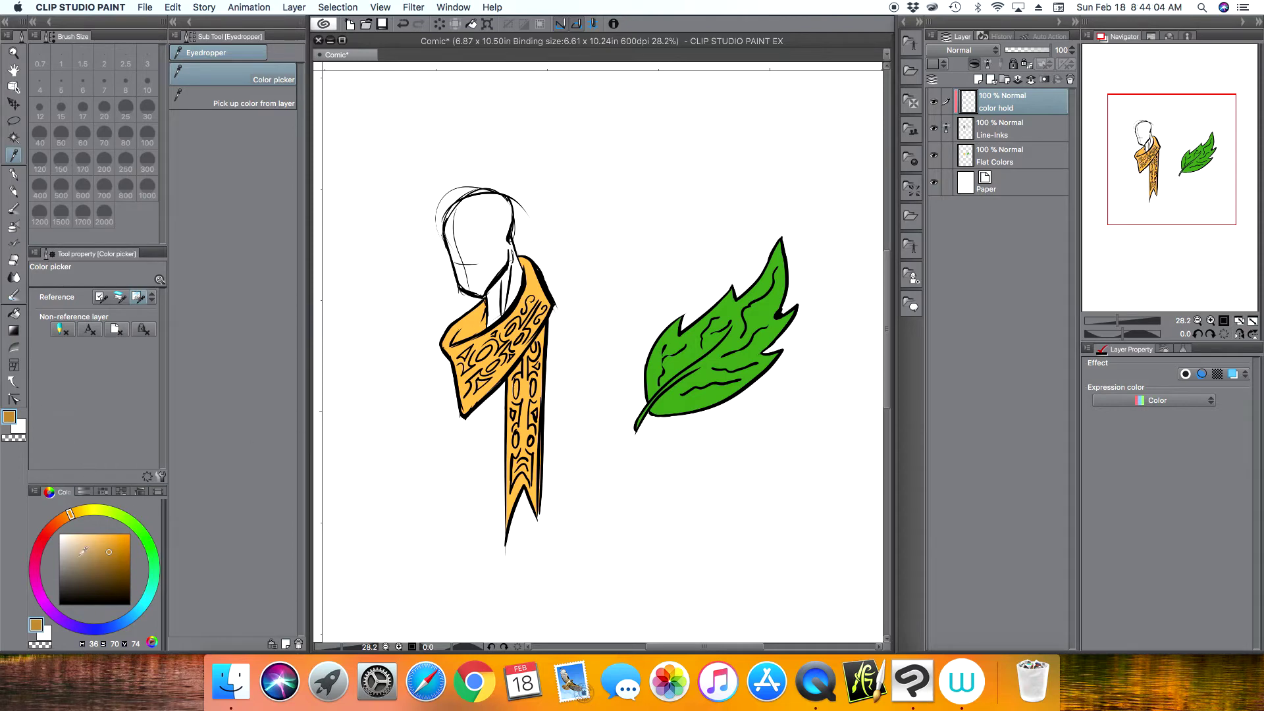
Paint darker orange over the scarf's line art with the G-pen.
{"action": "left_click", "coordinate": [13, 174]}
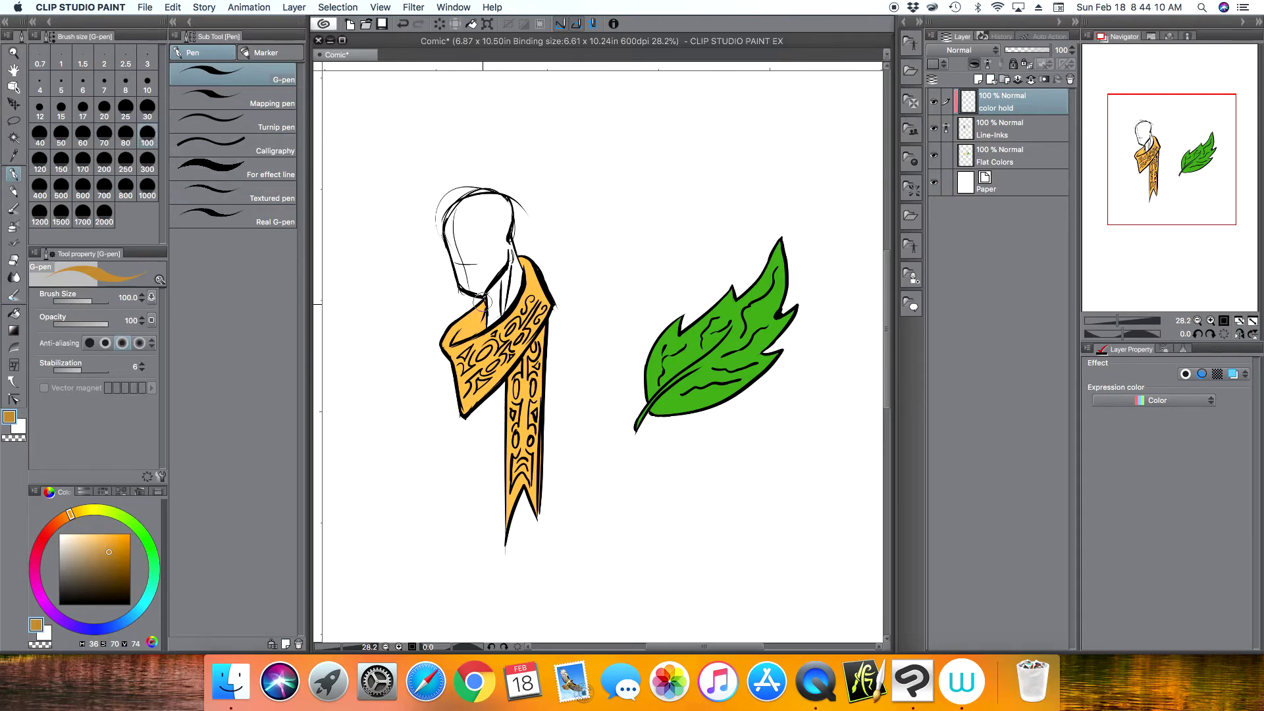
{"action": "mouse_move", "coordinate": [458, 416]}
{"action": "left_mouse_down"}
{"action": "mouse_move", "coordinate": [574, 329]}
{"action": "mouse_move", "coordinate": [442, 415]}
{"action": "mouse_move", "coordinate": [553, 295]}
{"action": "mouse_move", "coordinate": [424, 404]}
{"action": "mouse_move", "coordinate": [534, 290]}
{"action": "mouse_move", "coordinate": [444, 359]}
{"action": "mouse_move", "coordinate": [437, 347]}
{"action": "mouse_move", "coordinate": [533, 257]}
{"action": "mouse_move", "coordinate": [425, 344]}
{"action": "mouse_move", "coordinate": [494, 270]}
{"action": "mouse_move", "coordinate": [530, 283]}
{"action": "mouse_move", "coordinate": [532, 329]}
{"action": "mouse_move", "coordinate": [512, 361]}
{"action": "mouse_move", "coordinate": [559, 335]}
{"action": "mouse_move", "coordinate": [496, 417]}
{"action": "mouse_move", "coordinate": [546, 394]}
{"action": "mouse_move", "coordinate": [499, 452]}
{"action": "mouse_move", "coordinate": [496, 464]}
{"action": "mouse_move", "coordinate": [547, 432]}
{"action": "mouse_move", "coordinate": [489, 501]}
{"action": "mouse_move", "coordinate": [547, 487]}
{"action": "mouse_move", "coordinate": [512, 542]}
{"action": "mouse_move", "coordinate": [506, 475]}
{"action": "mouse_move", "coordinate": [508, 505]}
{"action": "mouse_move", "coordinate": [537, 469]}
{"action": "left_mouse_up"}
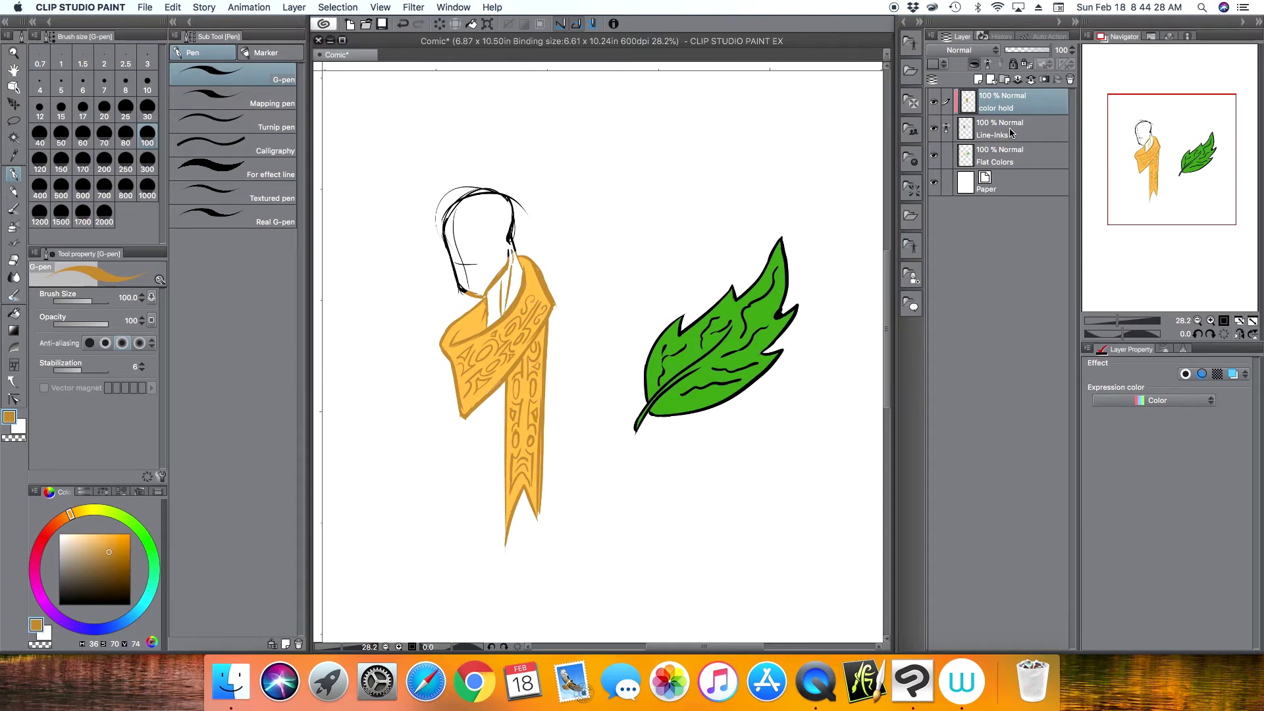
Toggle the color hold layer off and on to compare, then select Line-Inks.
{"action": "left_click", "coordinate": [935, 104]}
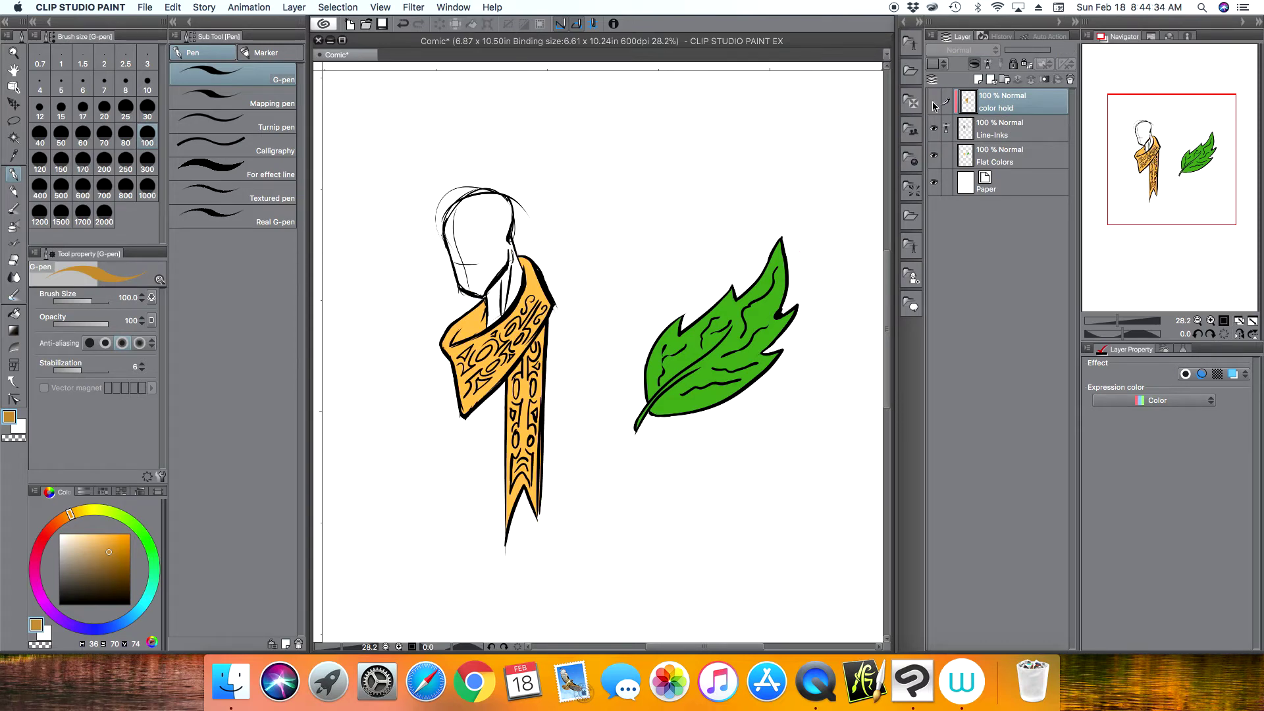
{"action": "left_click", "coordinate": [935, 104]}
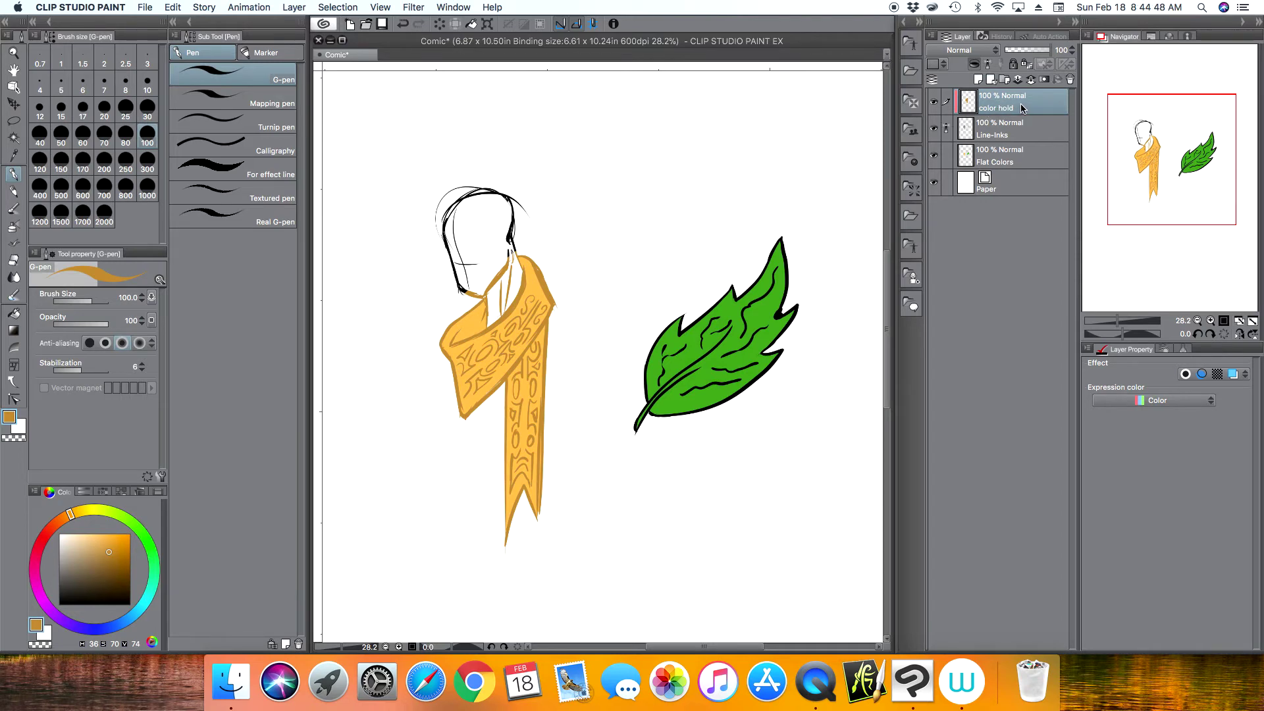
{"action": "left_click", "coordinate": [998, 130]}
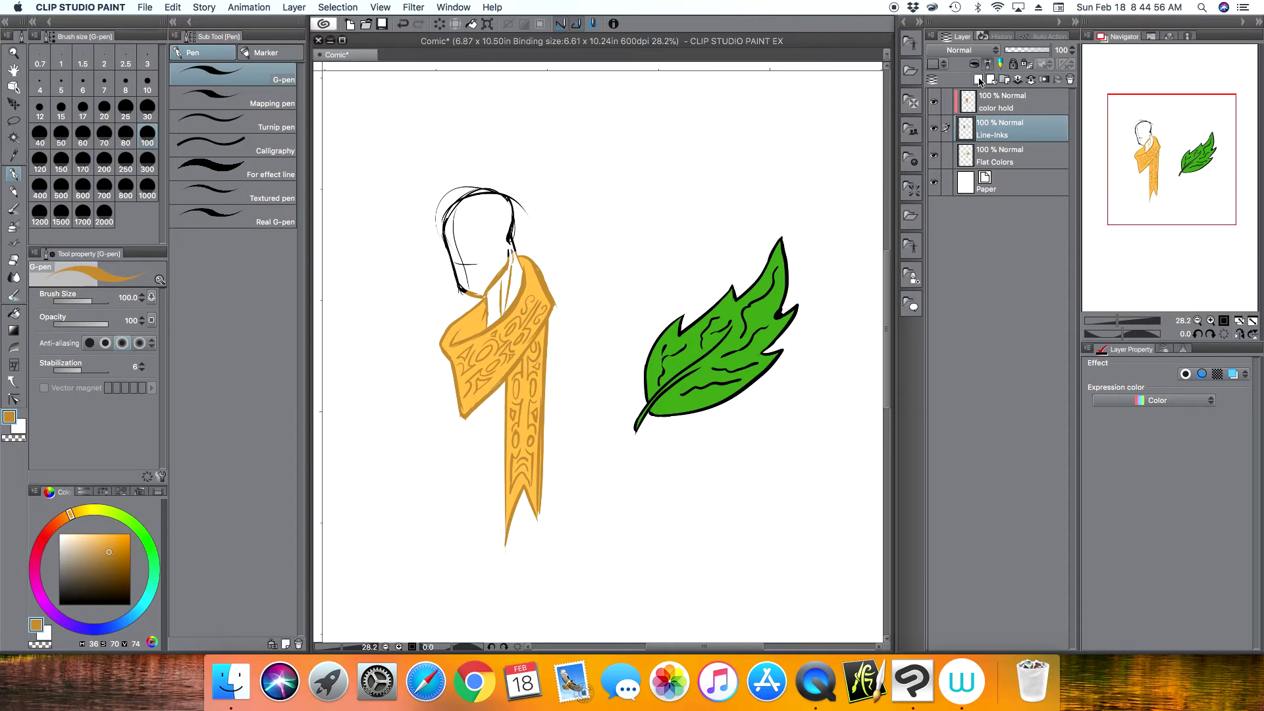
Add a new Layer 1 above Line-Inks, then select color hold and Line-Inks in turn.
{"action": "left_click", "coordinate": [979, 80]}
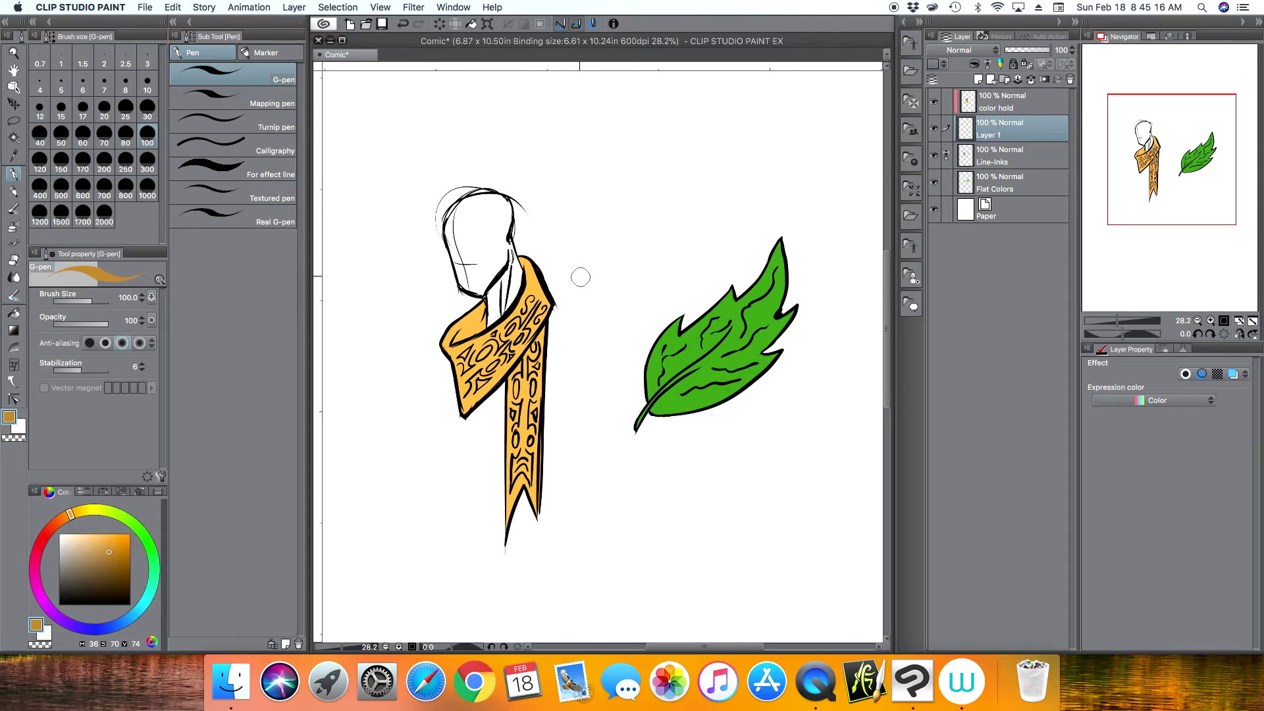
{"action": "left_click", "coordinate": [1003, 106]}
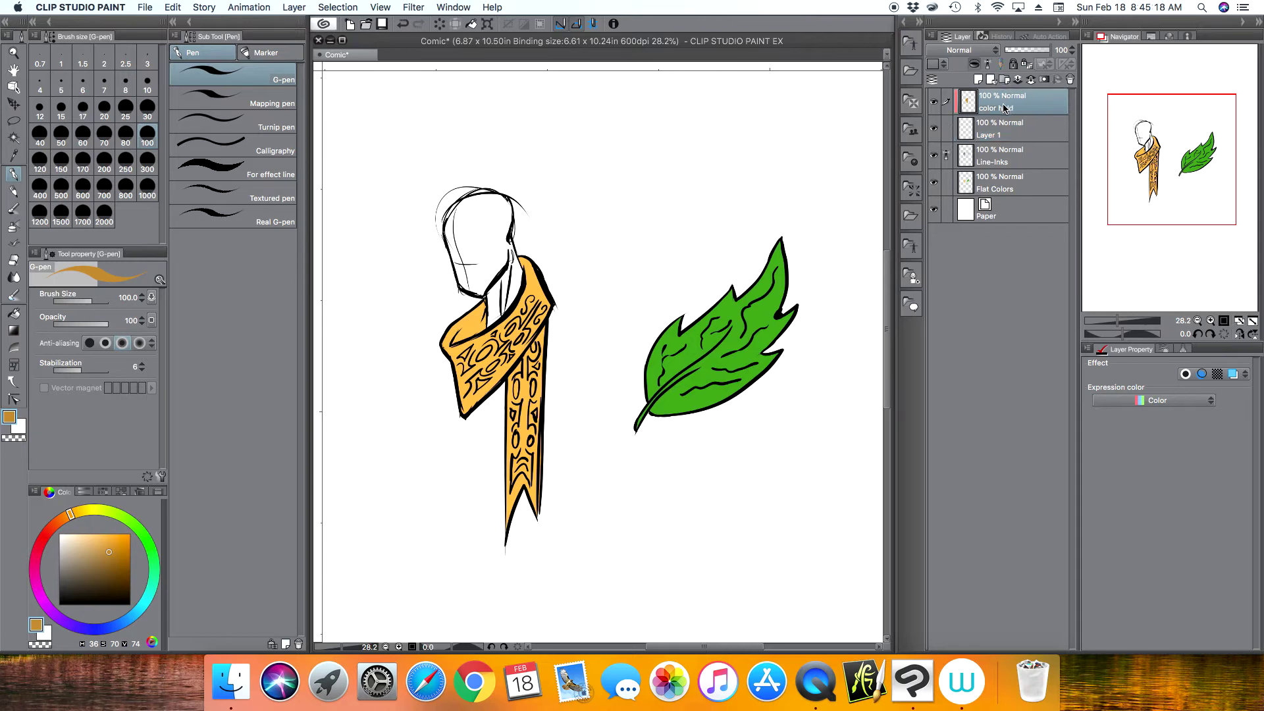
{"action": "left_click", "coordinate": [1002, 158]}
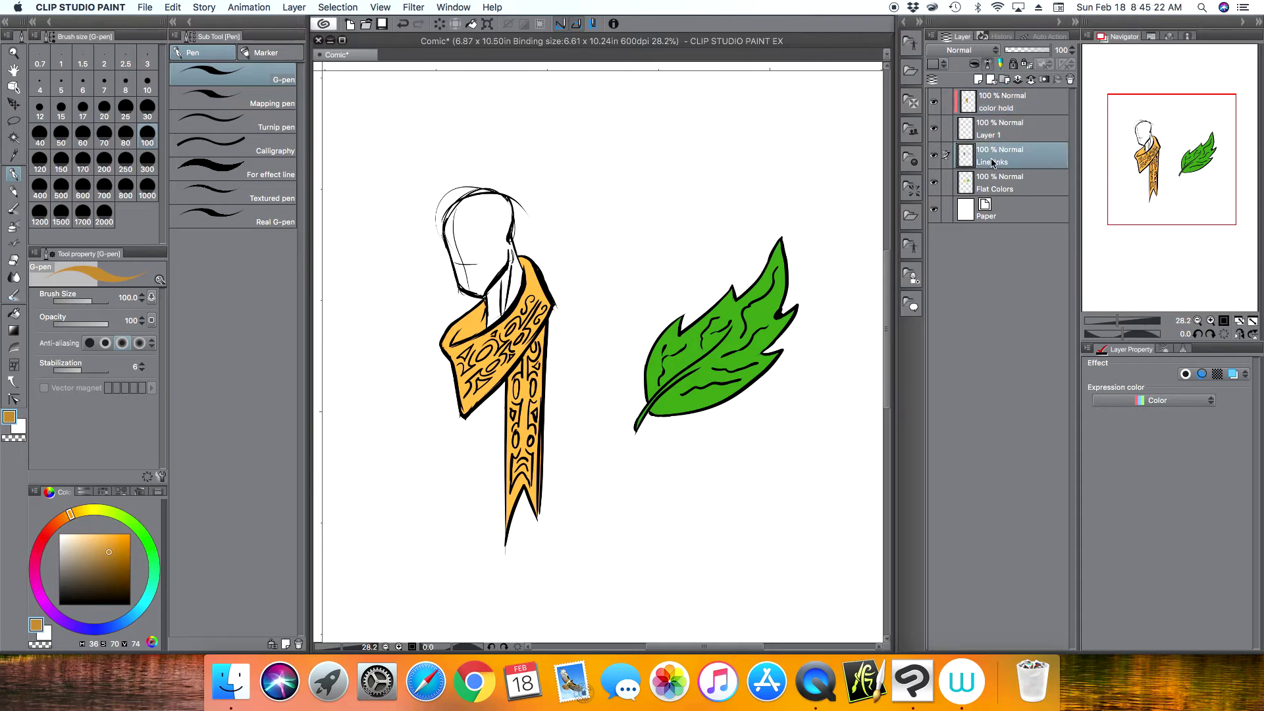
Scribble broad black G-pen strokes over the scarf on Layer 1, leaving Layer 1 selected.
{"action": "left_click", "coordinate": [992, 135]}
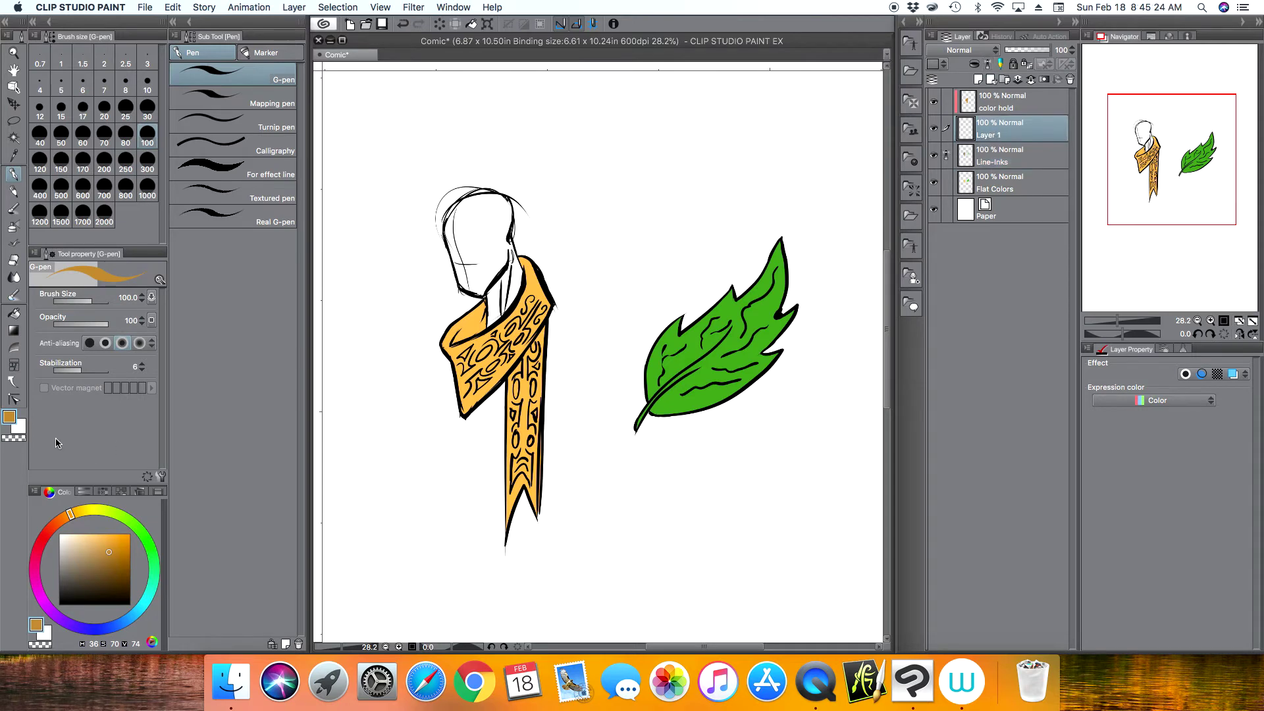
{"action": "left_click", "coordinate": [59, 604]}
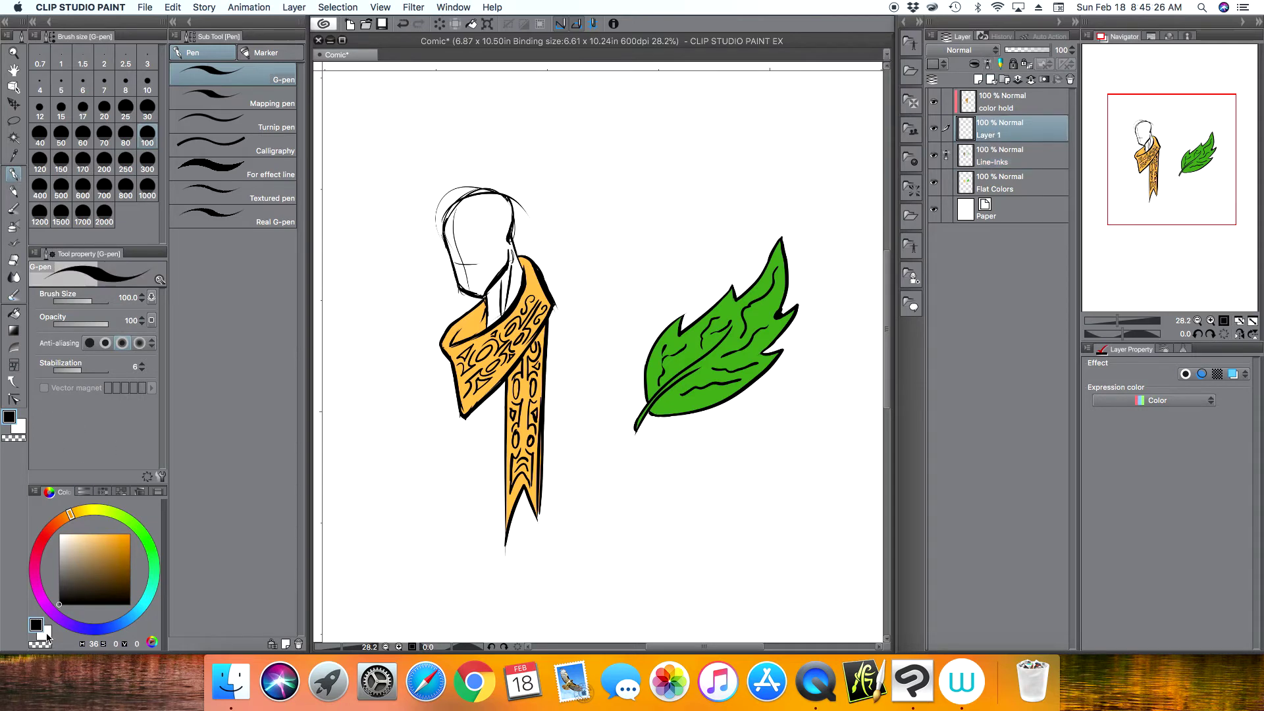
{"action": "left_click_drag", "start_coordinate": [401, 433], "coordinate": [677, 207]}
{"action": "mouse_move", "coordinate": [389, 427]}
{"action": "left_mouse_down"}
{"action": "mouse_move", "coordinate": [605, 258]}
{"action": "mouse_move", "coordinate": [383, 435]}
{"action": "mouse_move", "coordinate": [572, 249]}
{"action": "mouse_move", "coordinate": [377, 420]}
{"action": "mouse_move", "coordinate": [473, 306]}
{"action": "mouse_move", "coordinate": [543, 248]}
{"action": "mouse_move", "coordinate": [390, 353]}
{"action": "mouse_move", "coordinate": [553, 213]}
{"action": "mouse_move", "coordinate": [507, 323]}
{"action": "mouse_move", "coordinate": [420, 422]}
{"action": "mouse_move", "coordinate": [576, 301]}
{"action": "mouse_move", "coordinate": [529, 338]}
{"action": "mouse_move", "coordinate": [432, 467]}
{"action": "mouse_move", "coordinate": [585, 309]}
{"action": "mouse_move", "coordinate": [470, 454]}
{"action": "mouse_move", "coordinate": [488, 451]}
{"action": "mouse_move", "coordinate": [465, 486]}
{"action": "mouse_move", "coordinate": [491, 464]}
{"action": "mouse_move", "coordinate": [484, 484]}
{"action": "mouse_move", "coordinate": [502, 487]}
{"action": "mouse_move", "coordinate": [548, 442]}
{"action": "mouse_move", "coordinate": [542, 461]}
{"action": "mouse_move", "coordinate": [586, 429]}
{"action": "mouse_move", "coordinate": [556, 445]}
{"action": "mouse_move", "coordinate": [562, 455]}
{"action": "mouse_move", "coordinate": [563, 410]}
{"action": "mouse_move", "coordinate": [536, 448]}
{"action": "mouse_move", "coordinate": [549, 483]}
{"action": "mouse_move", "coordinate": [505, 527]}
{"action": "mouse_move", "coordinate": [477, 601]}
{"action": "mouse_move", "coordinate": [542, 535]}
{"action": "mouse_move", "coordinate": [563, 455]}
{"action": "left_mouse_up"}
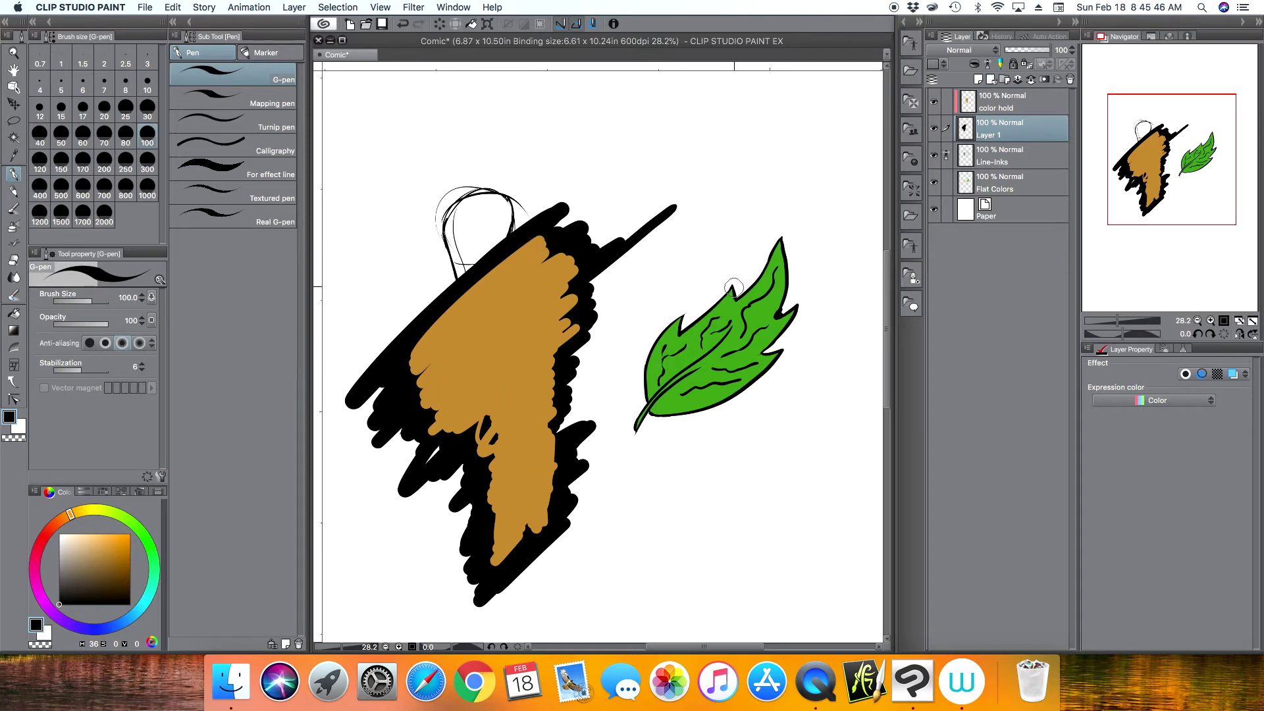
{"action": "left_click", "coordinate": [999, 104]}
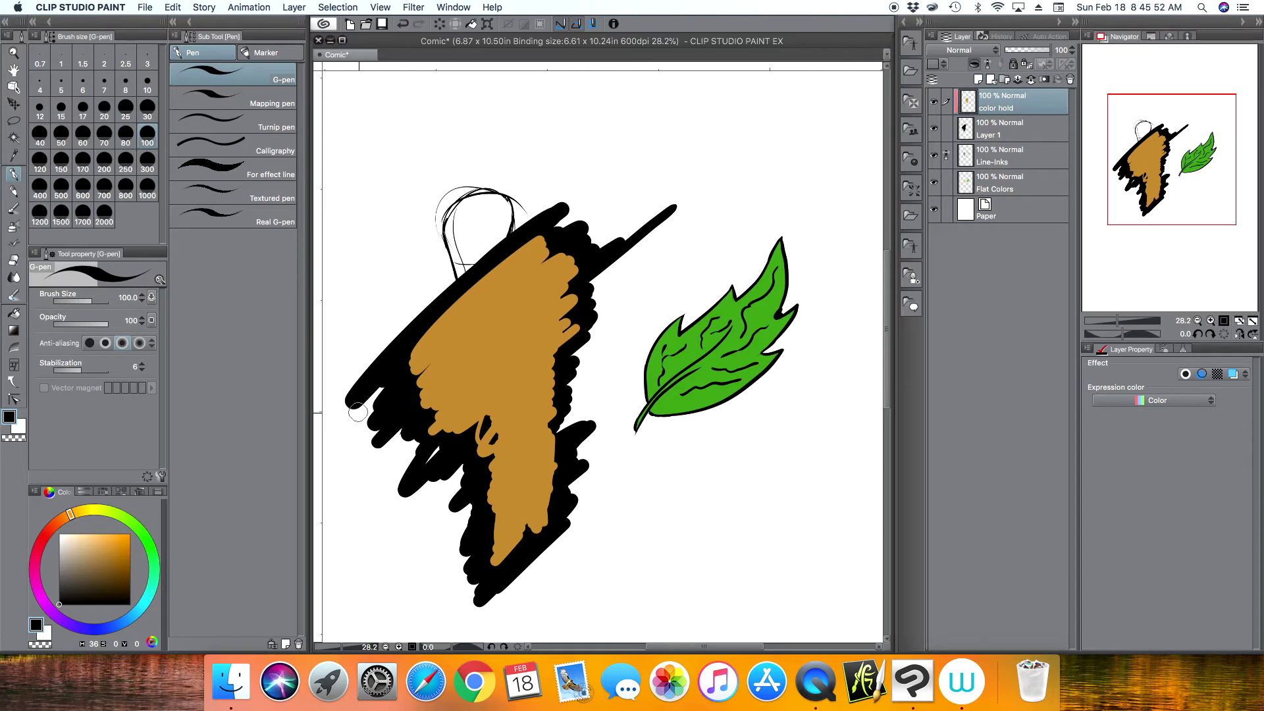
{"action": "left_click", "coordinate": [1013, 134]}
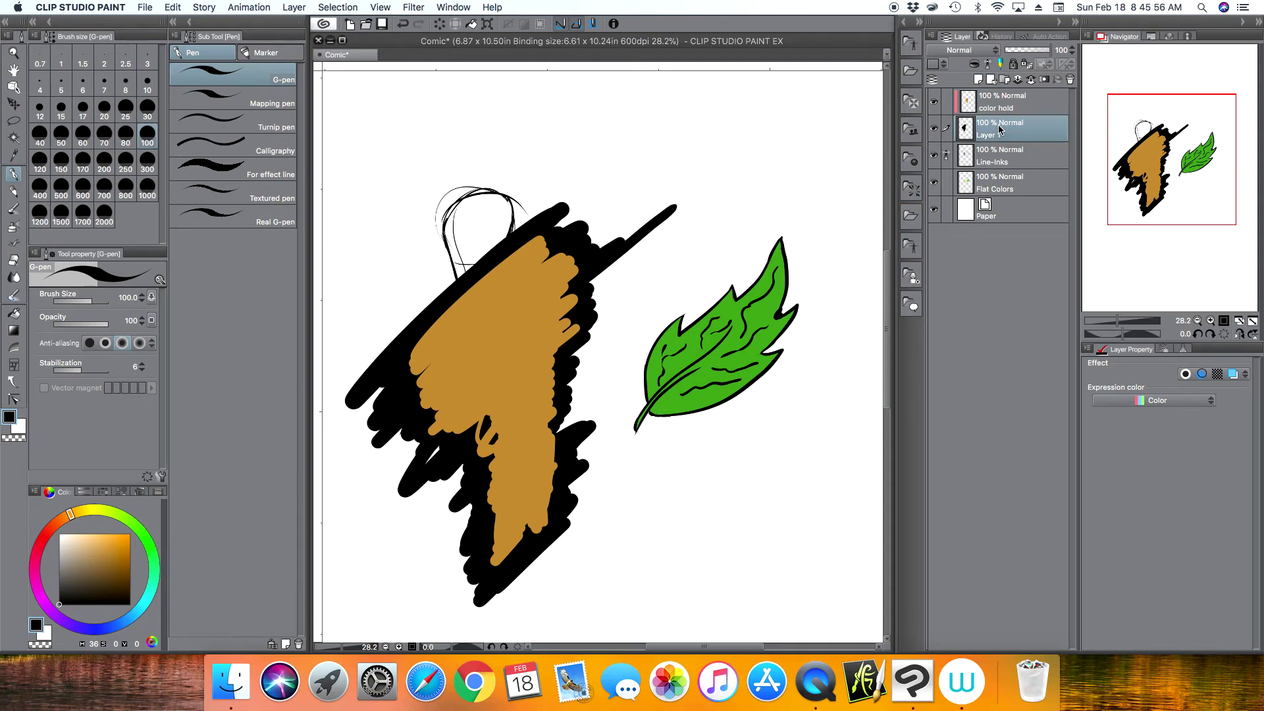
Delete Layer 1 with its black scribbles and undo the stray neck stroke.
{"action": "left_click", "coordinate": [1070, 79]}
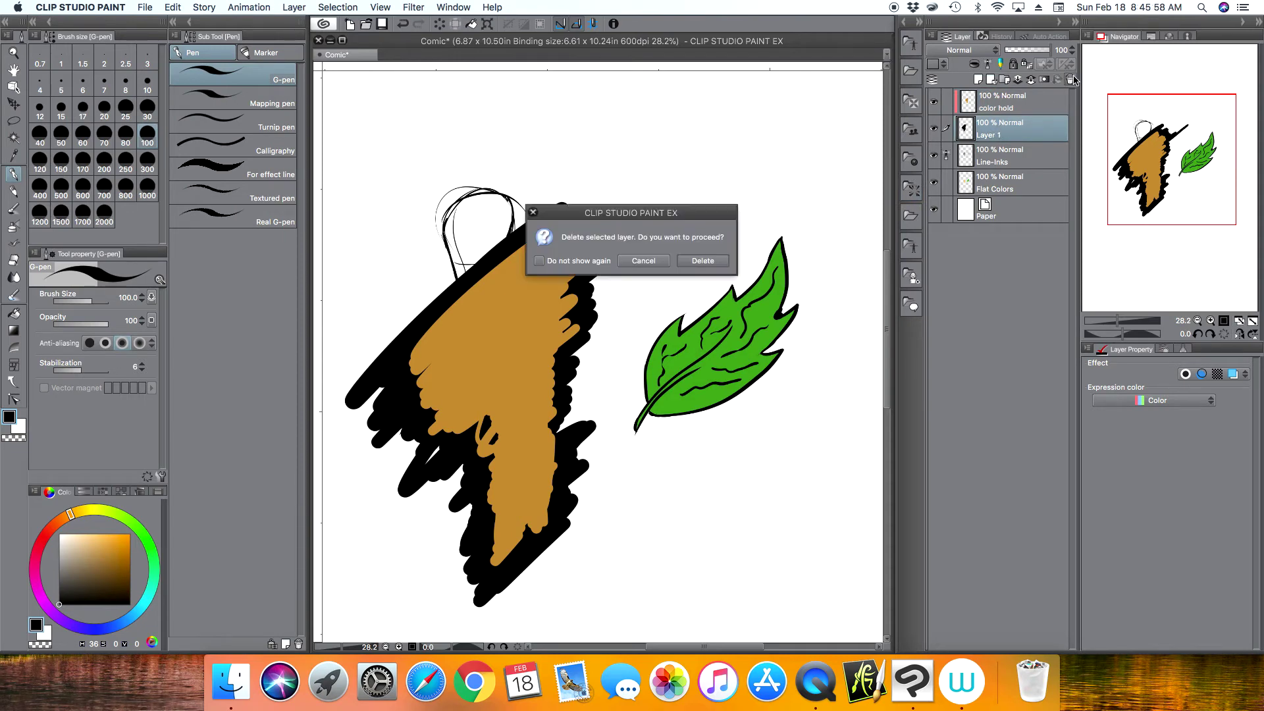
{"action": "left_click", "coordinate": [723, 258]}
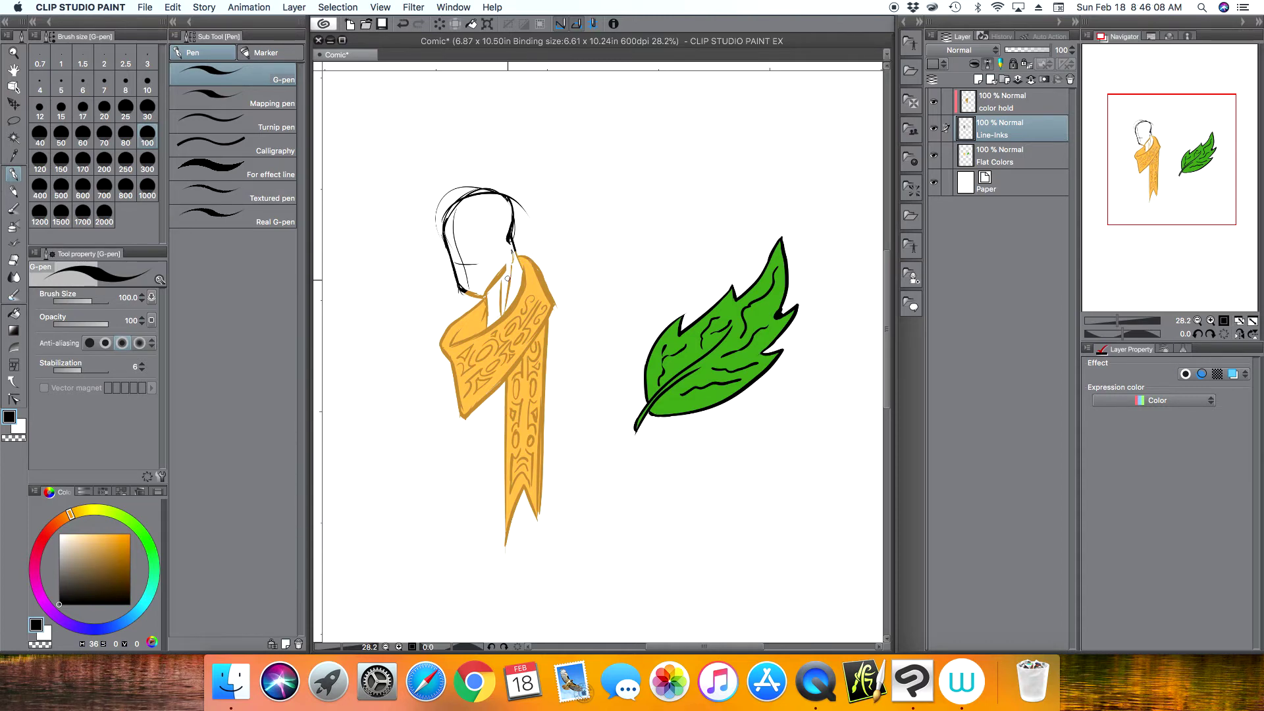
{"action": "left_click", "coordinate": [402, 24]}
Redraw a short ink stroke on the scarf's neck on the color hold layer.
{"action": "left_click", "coordinate": [1005, 102]}
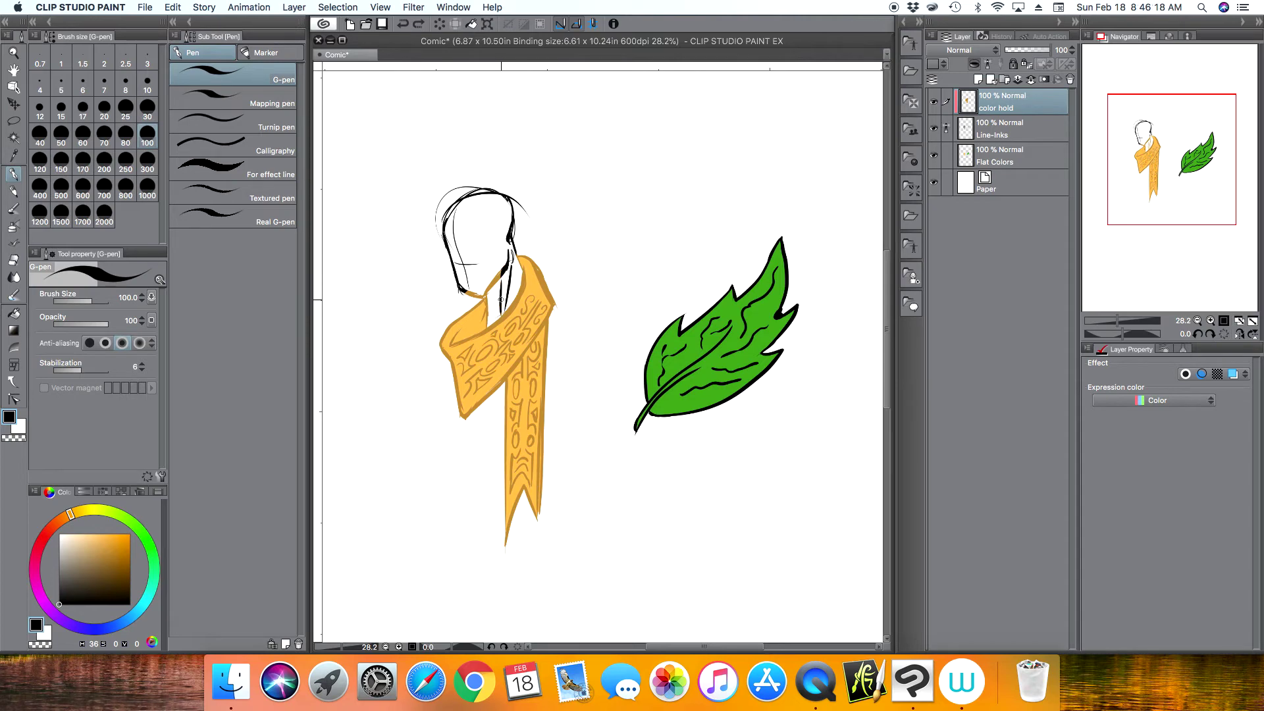
{"action": "left_click_drag", "start_coordinate": [492, 283], "coordinate": [487, 304]}
{"action": "key", "text": "super+y"}
Sample the scarf's orange, darken it, and paint darker G-pen shading strokes on the scarf.
{"action": "left_click", "coordinate": [13, 155]}
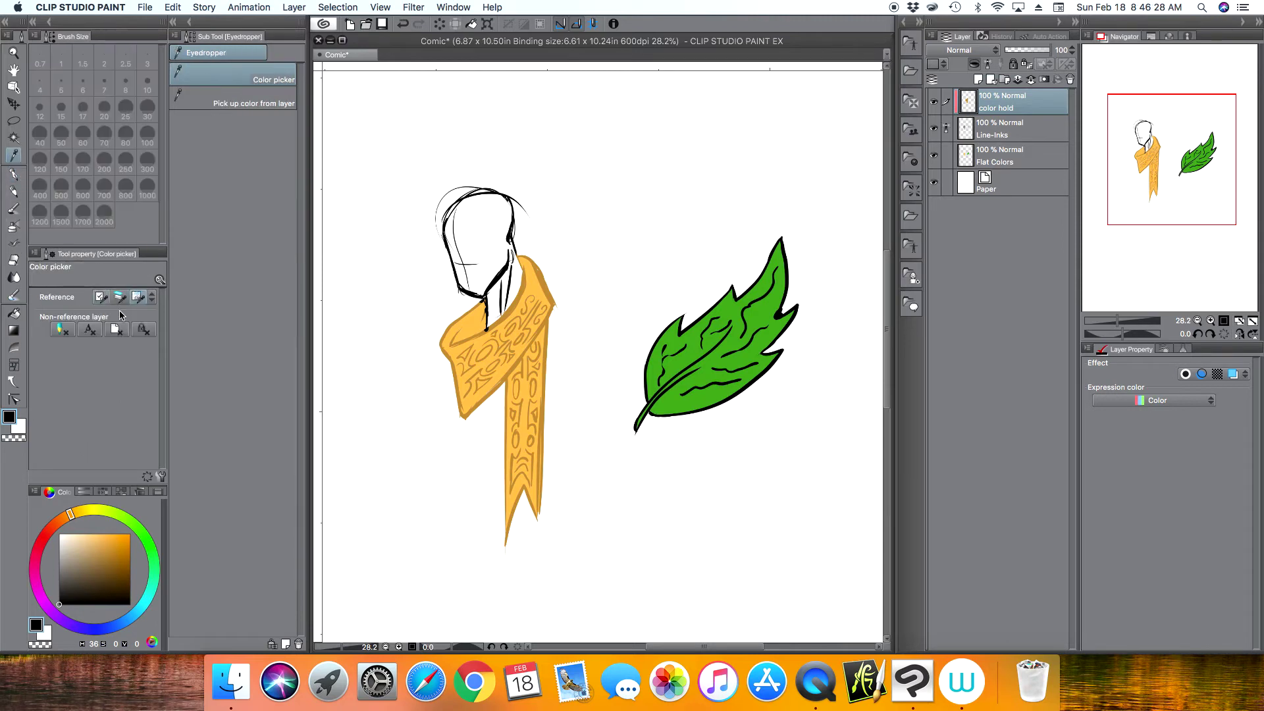
{"action": "left_click", "coordinate": [508, 311]}
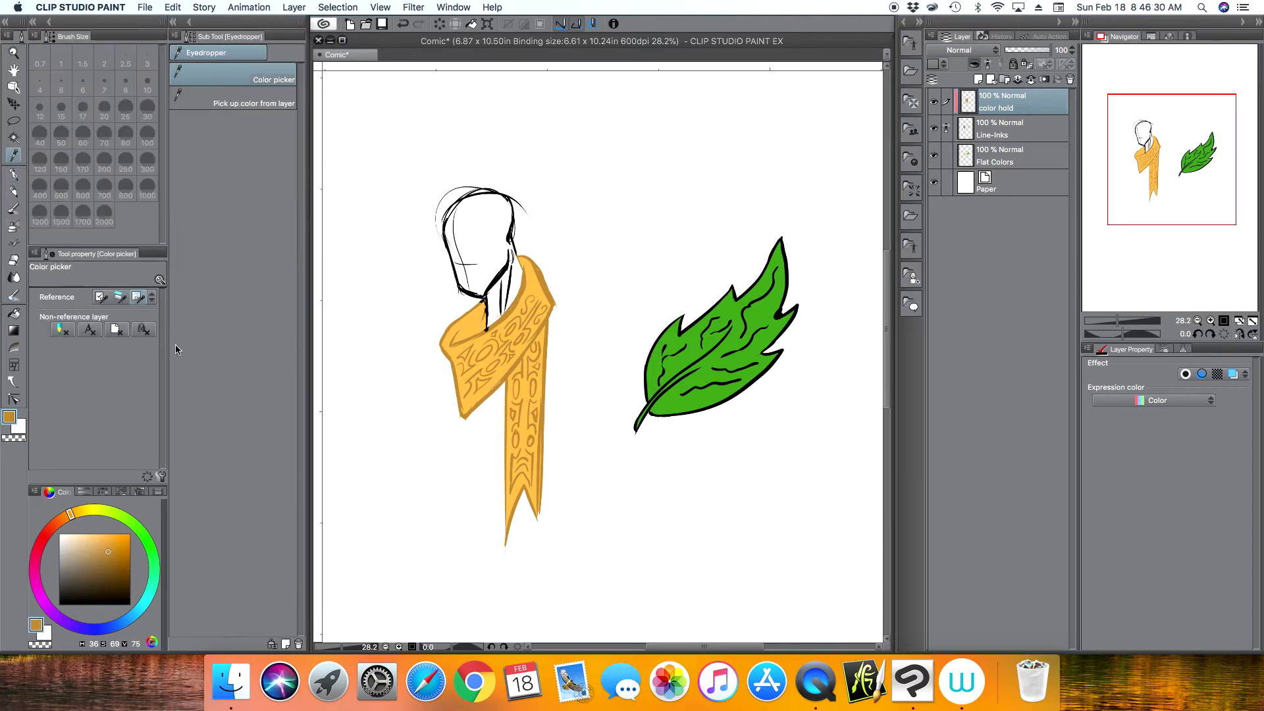
{"action": "left_click", "coordinate": [13, 174]}
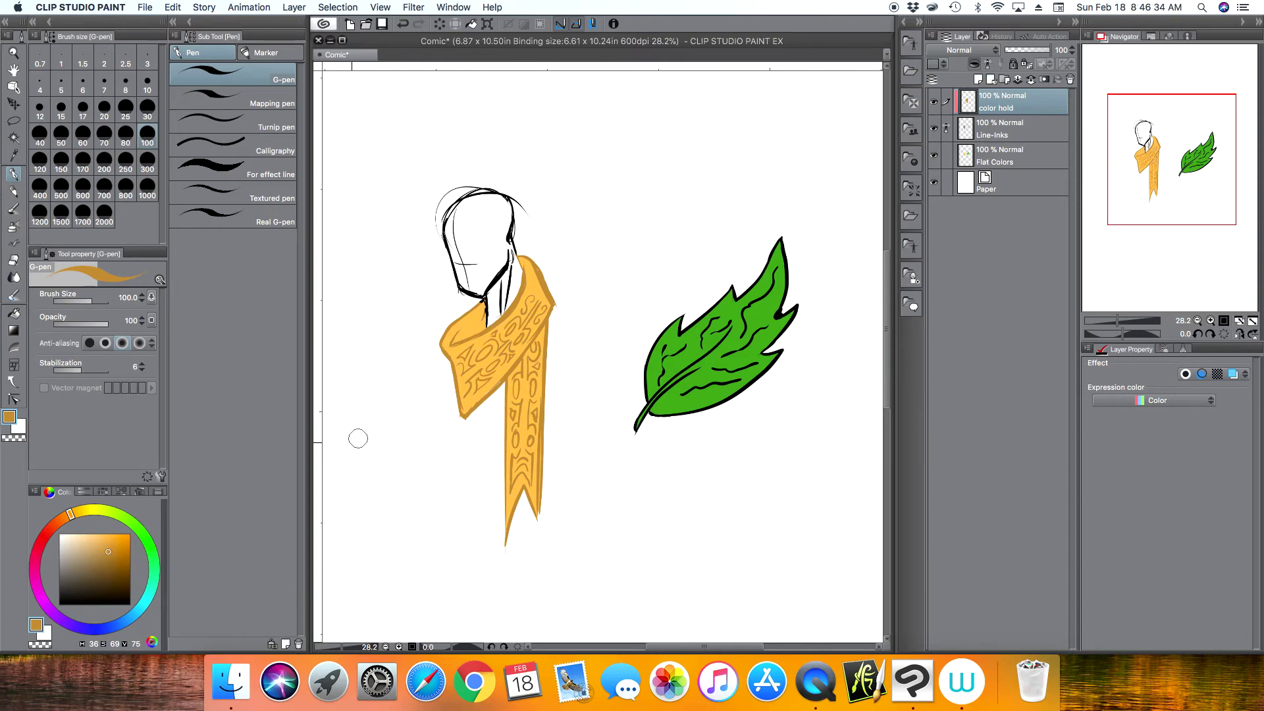
{"action": "left_click", "coordinate": [109, 564]}
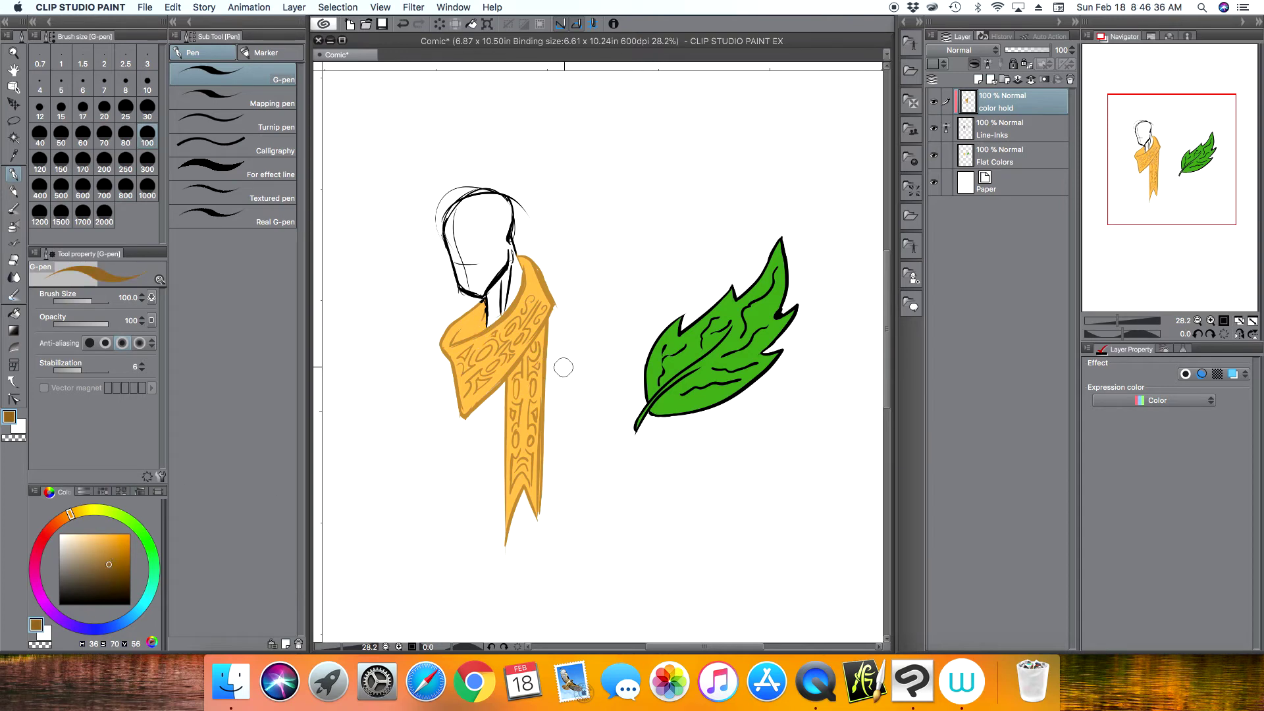
{"action": "mouse_move", "coordinate": [564, 367]}
{"action": "left_mouse_down"}
{"action": "mouse_move", "coordinate": [552, 322]}
{"action": "mouse_move", "coordinate": [511, 385]}
{"action": "left_mouse_up"}
{"action": "left_click", "coordinate": [110, 572]}
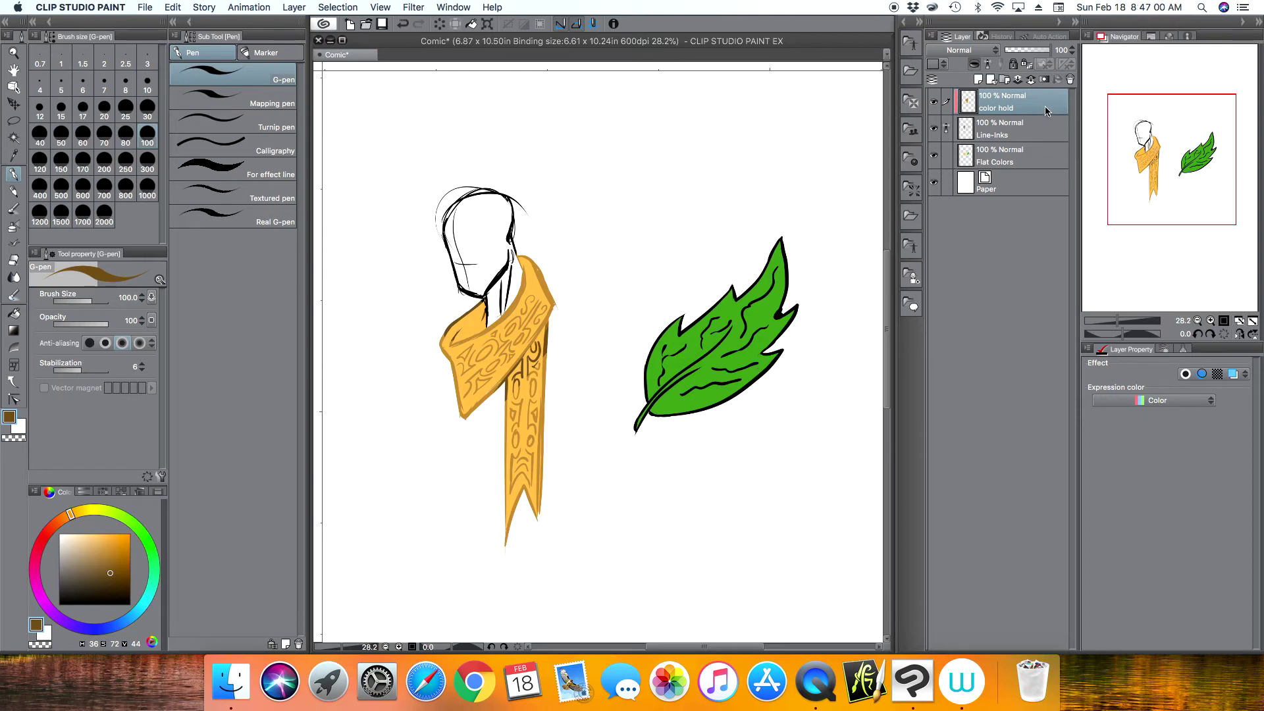
{"action": "left_click_drag", "start_coordinate": [1152, 189], "coordinate": [1174, 181]}
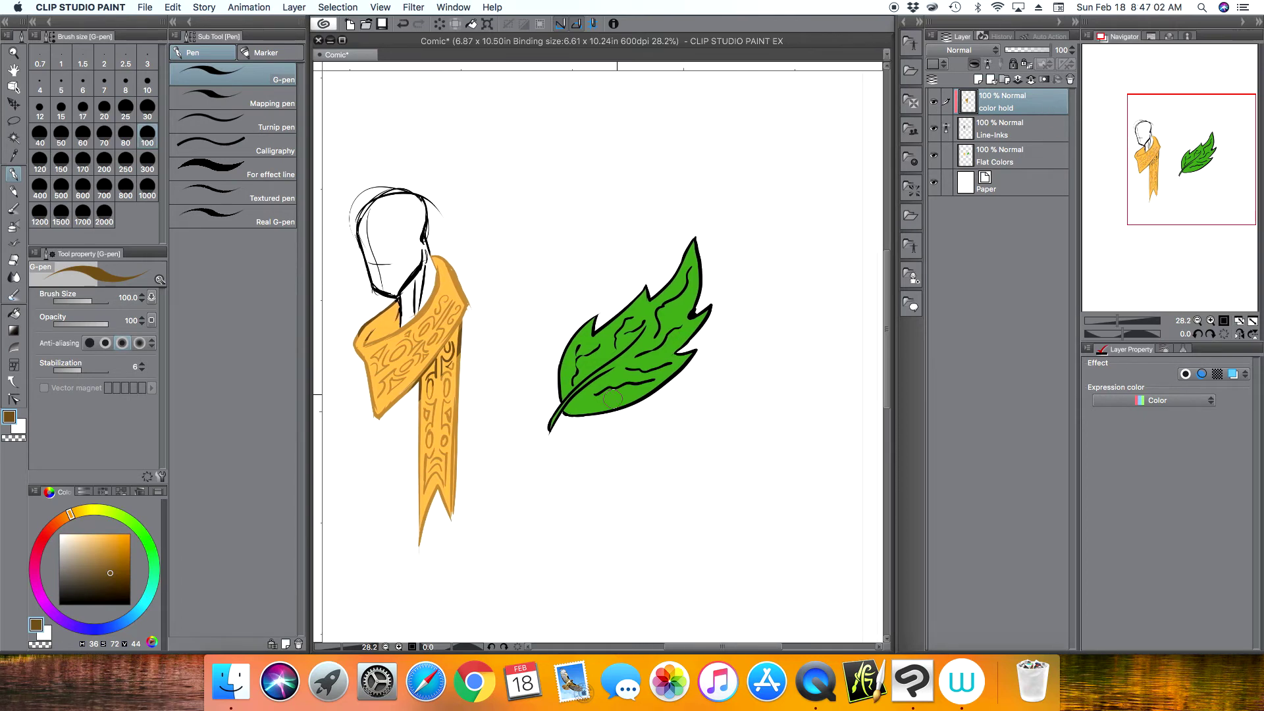
{"action": "left_click", "coordinate": [13, 331]}
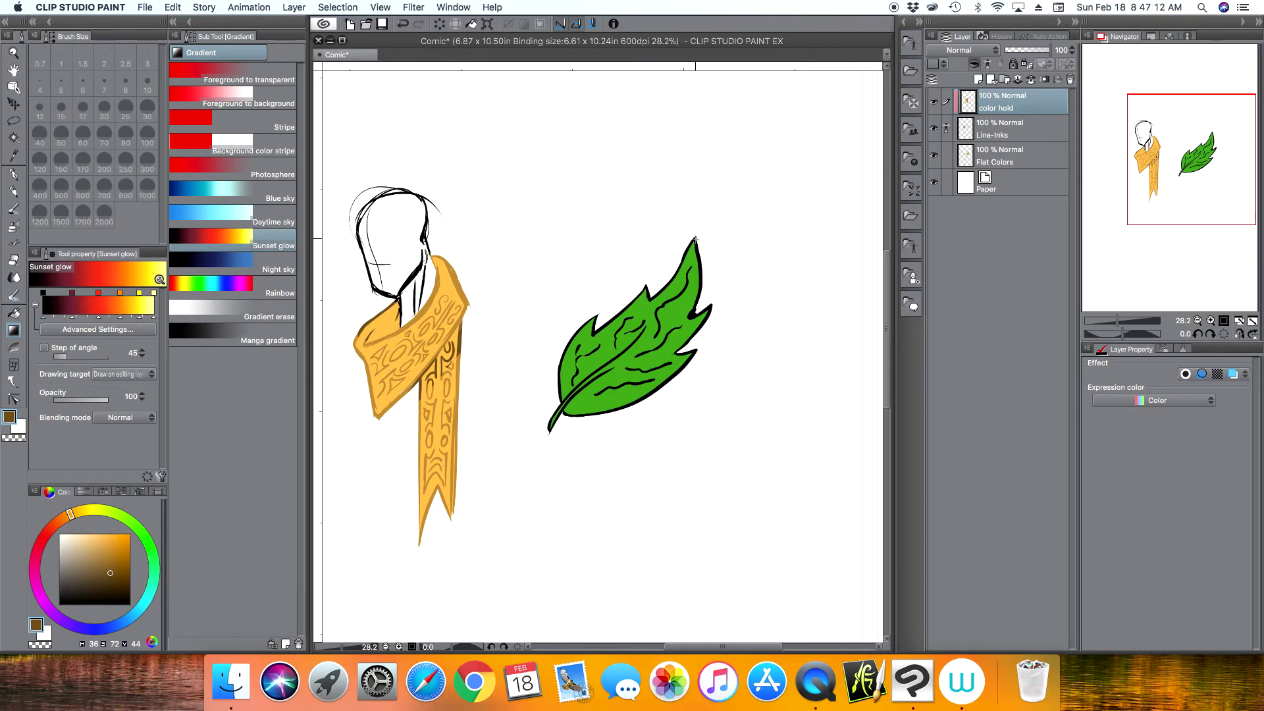
{"action": "left_click_drag", "start_coordinate": [695, 238], "coordinate": [541, 427]}
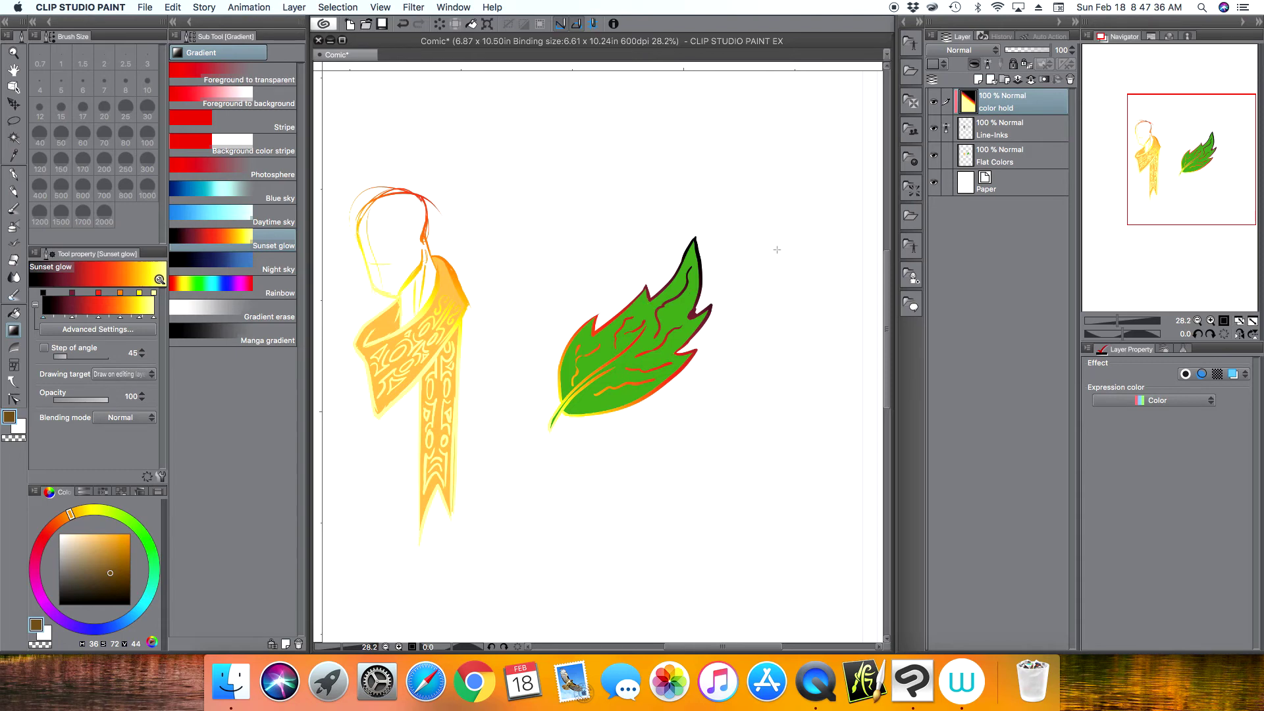
{"action": "left_click", "coordinate": [402, 24]}
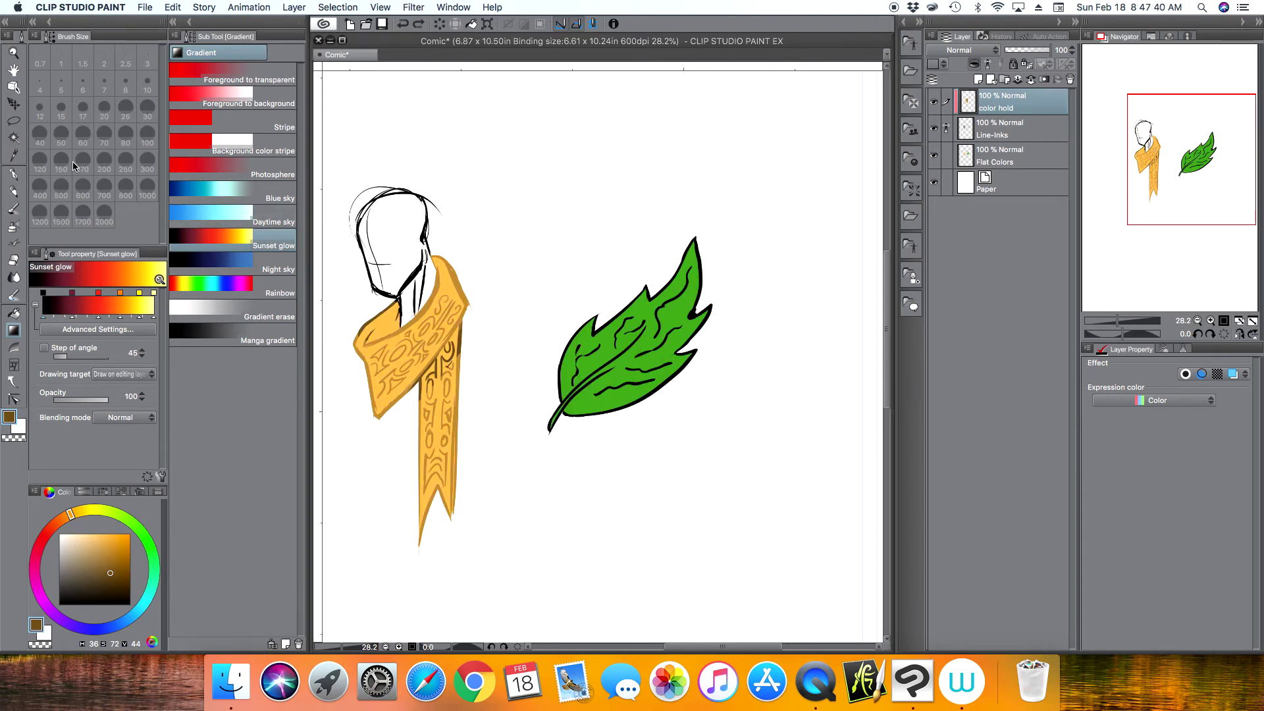
{"action": "left_click", "coordinate": [14, 121]}
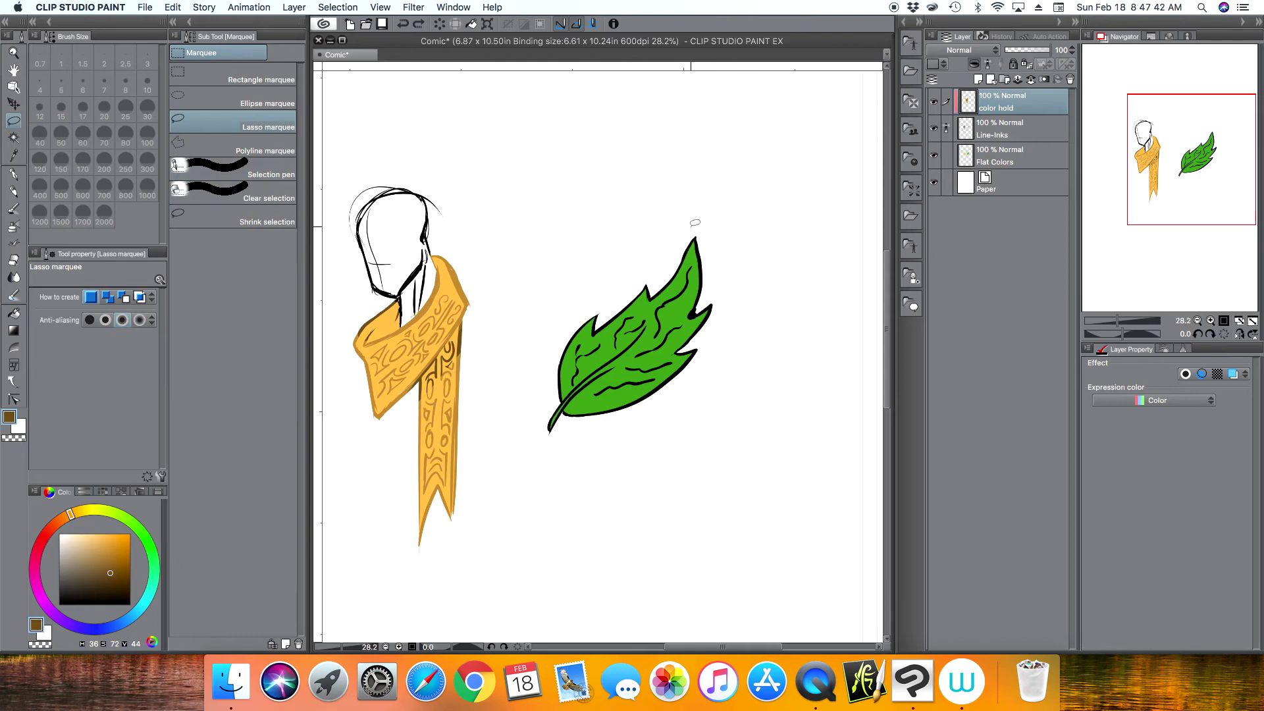
Lasso the leaf, drag a Sunset glow gradient from leaf tip to stem, then deselect.
{"action": "mouse_move", "coordinate": [688, 221]}
{"action": "left_mouse_down"}
{"action": "mouse_move", "coordinate": [654, 259]}
{"action": "mouse_move", "coordinate": [598, 285]}
{"action": "mouse_move", "coordinate": [534, 355]}
{"action": "mouse_move", "coordinate": [535, 441]}
{"action": "mouse_move", "coordinate": [580, 437]}
{"action": "mouse_move", "coordinate": [689, 387]}
{"action": "mouse_move", "coordinate": [727, 319]}
{"action": "mouse_move", "coordinate": [720, 249]}
{"action": "mouse_move", "coordinate": [685, 215]}
{"action": "left_mouse_up"}
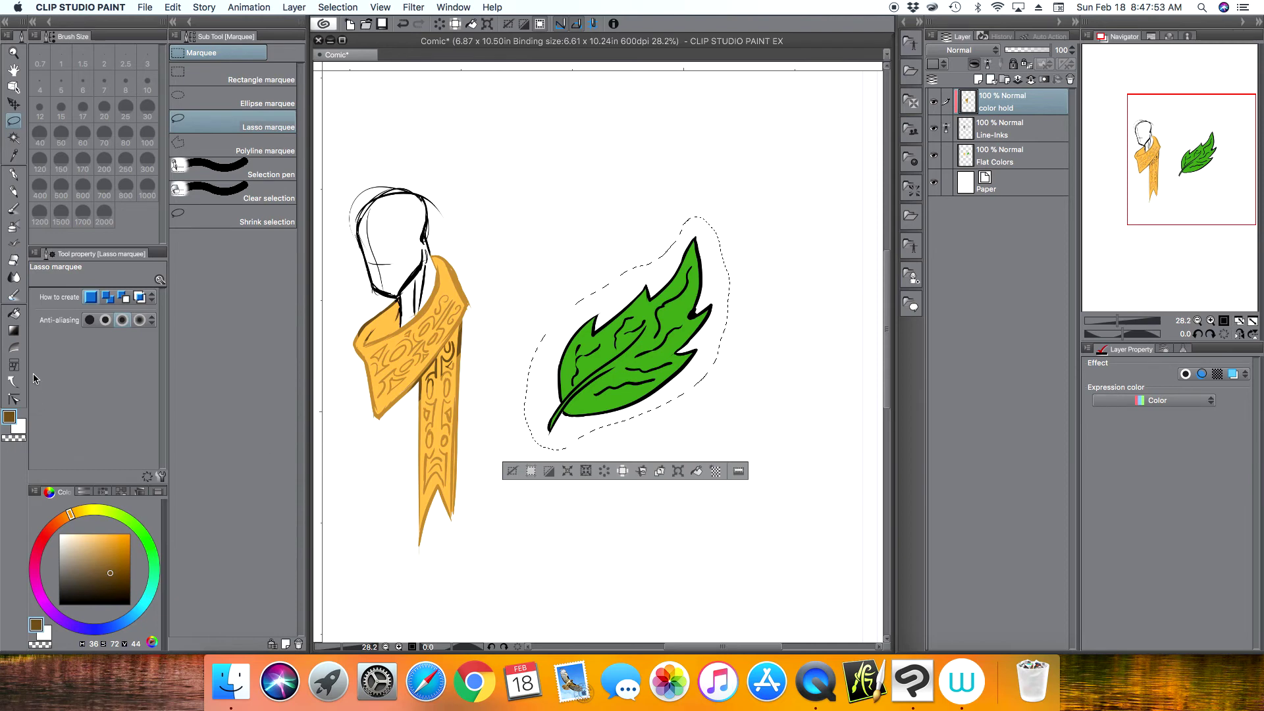
{"action": "left_click", "coordinate": [13, 331]}
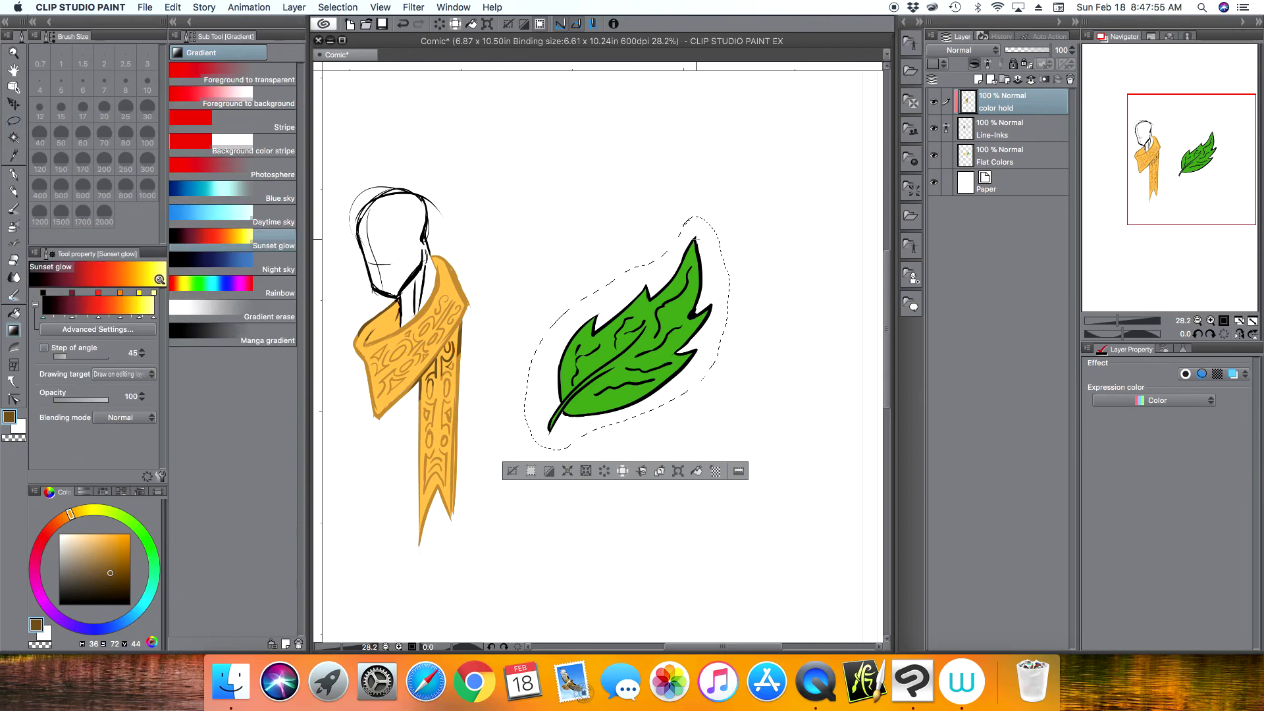
{"action": "left_click_drag", "start_coordinate": [694, 240], "coordinate": [549, 431]}
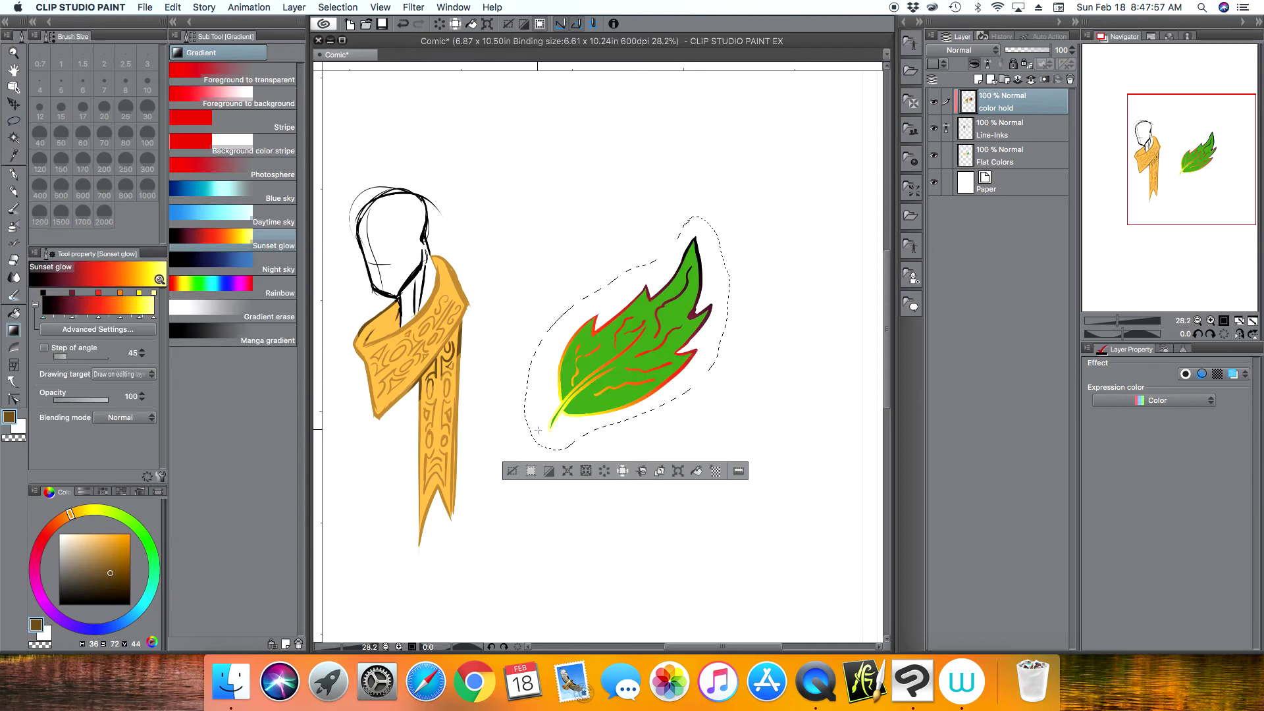
{"action": "key", "text": "super+d"}
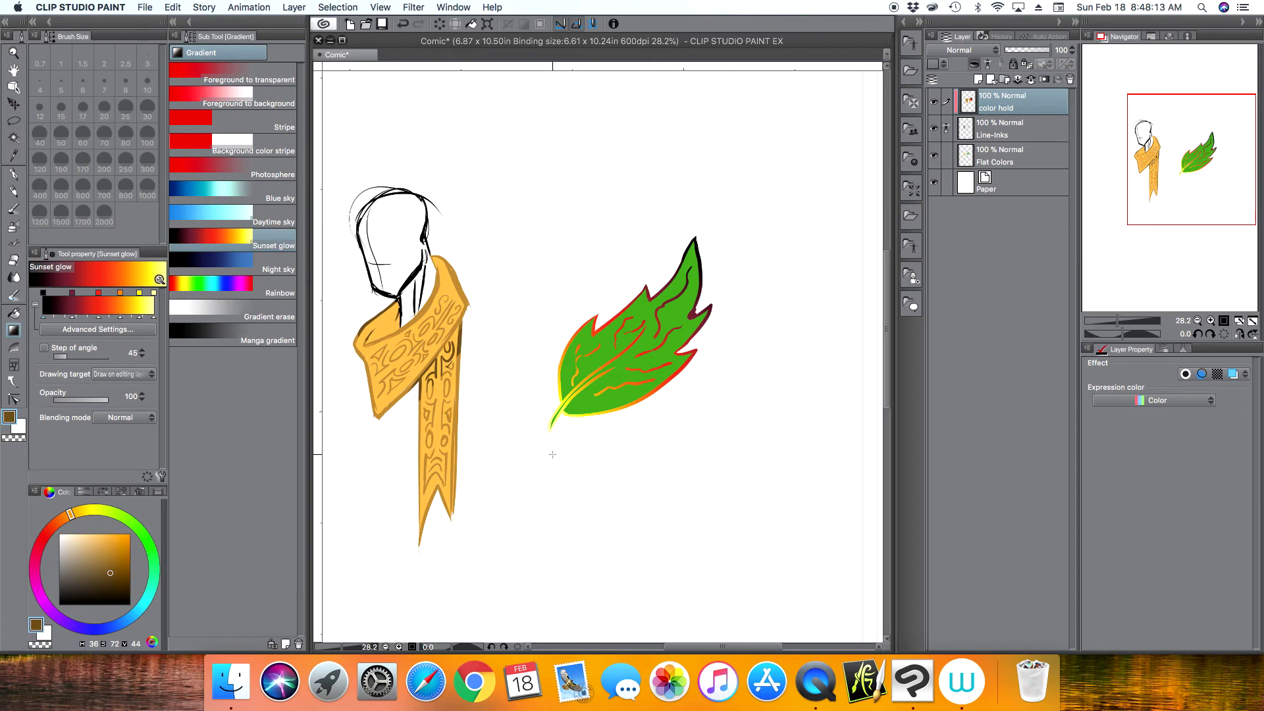
Restore the leaf lasso selection and pick a darkened green sampled from the leaf.
{"action": "left_click", "coordinate": [402, 23]}
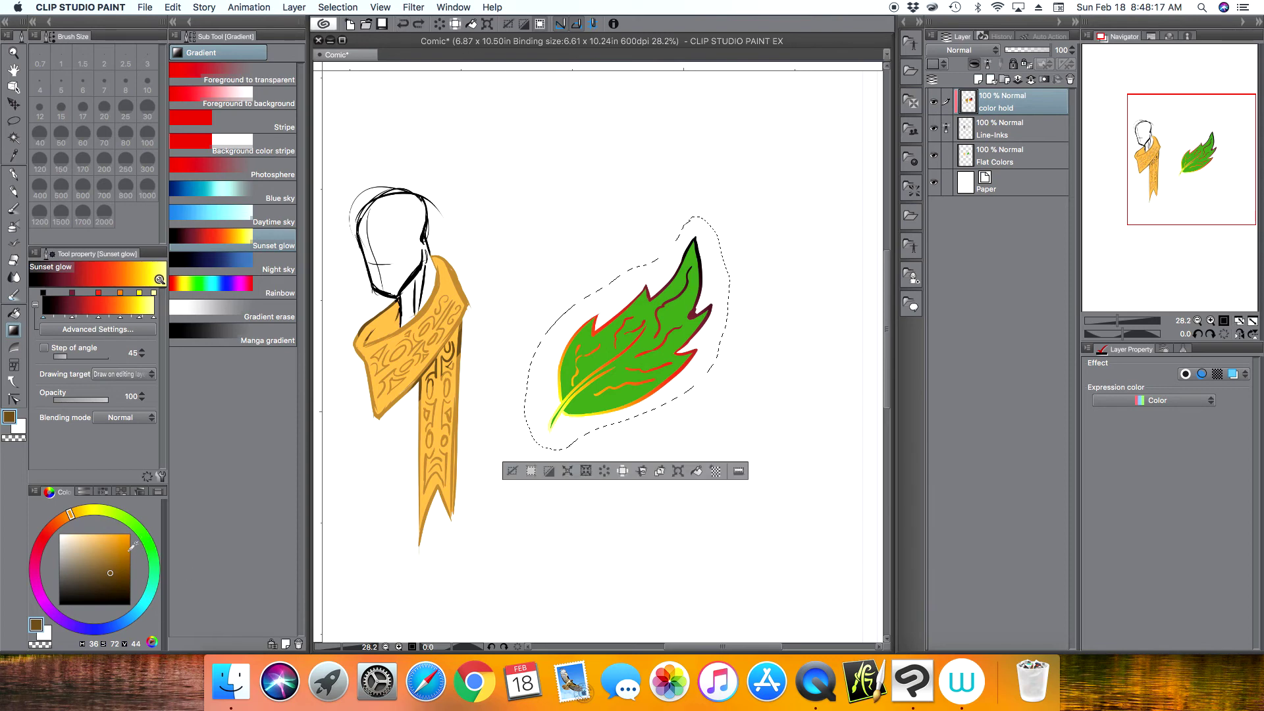
{"action": "left_click", "coordinate": [141, 532]}
{"action": "key", "text": "i"}
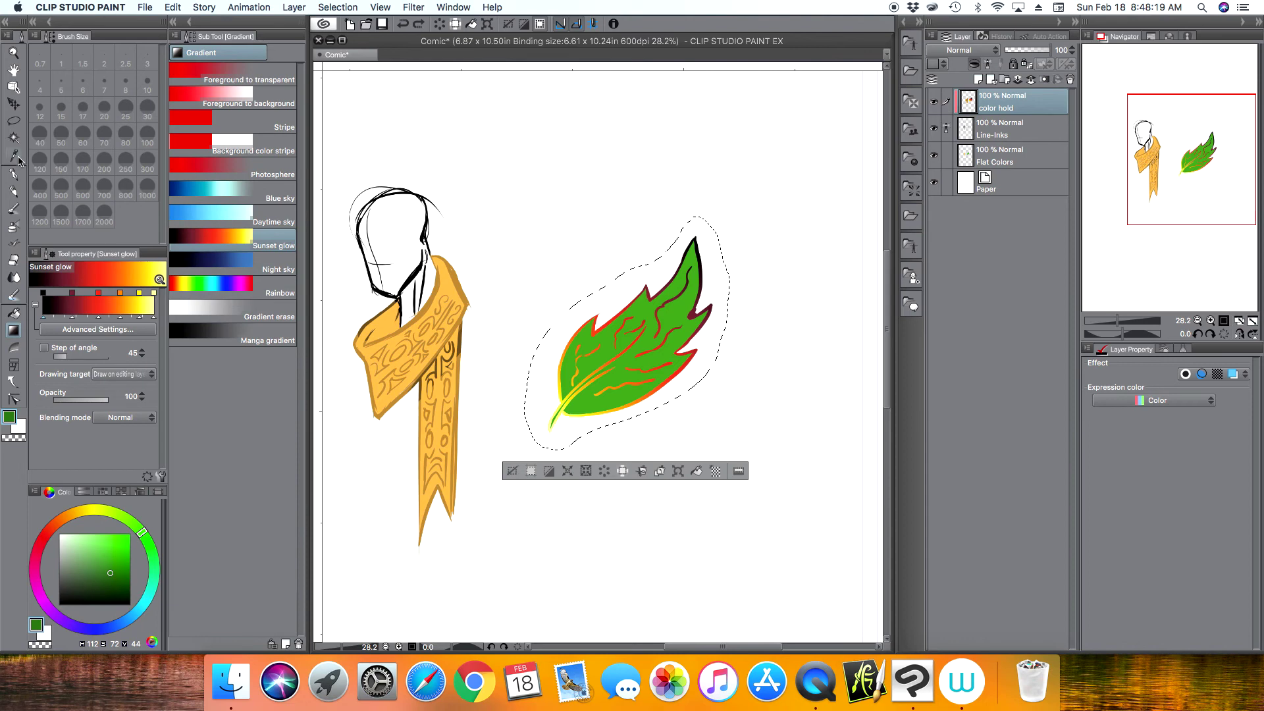
{"action": "left_click", "coordinate": [649, 318]}
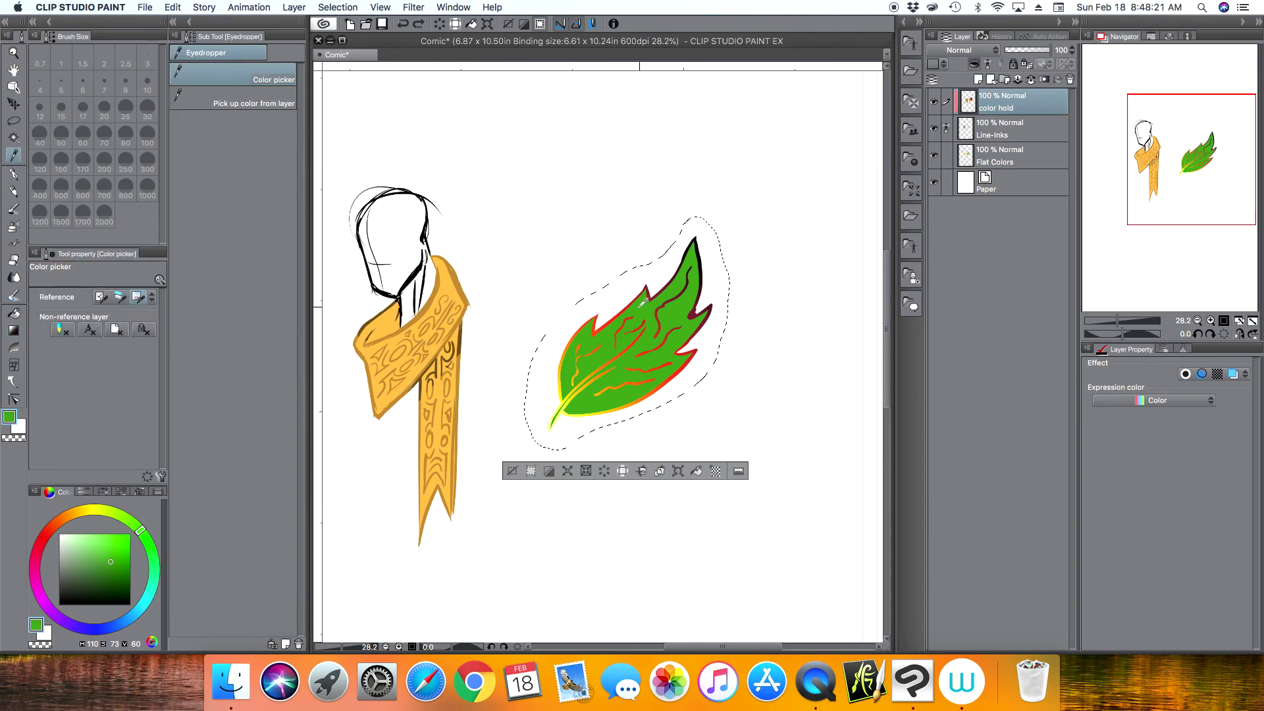
{"action": "left_click", "coordinate": [111, 573]}
Replace the Sunset glow with a Foreground to transparent green gradient across the leaf, then deselect.
{"action": "left_click", "coordinate": [15, 331]}
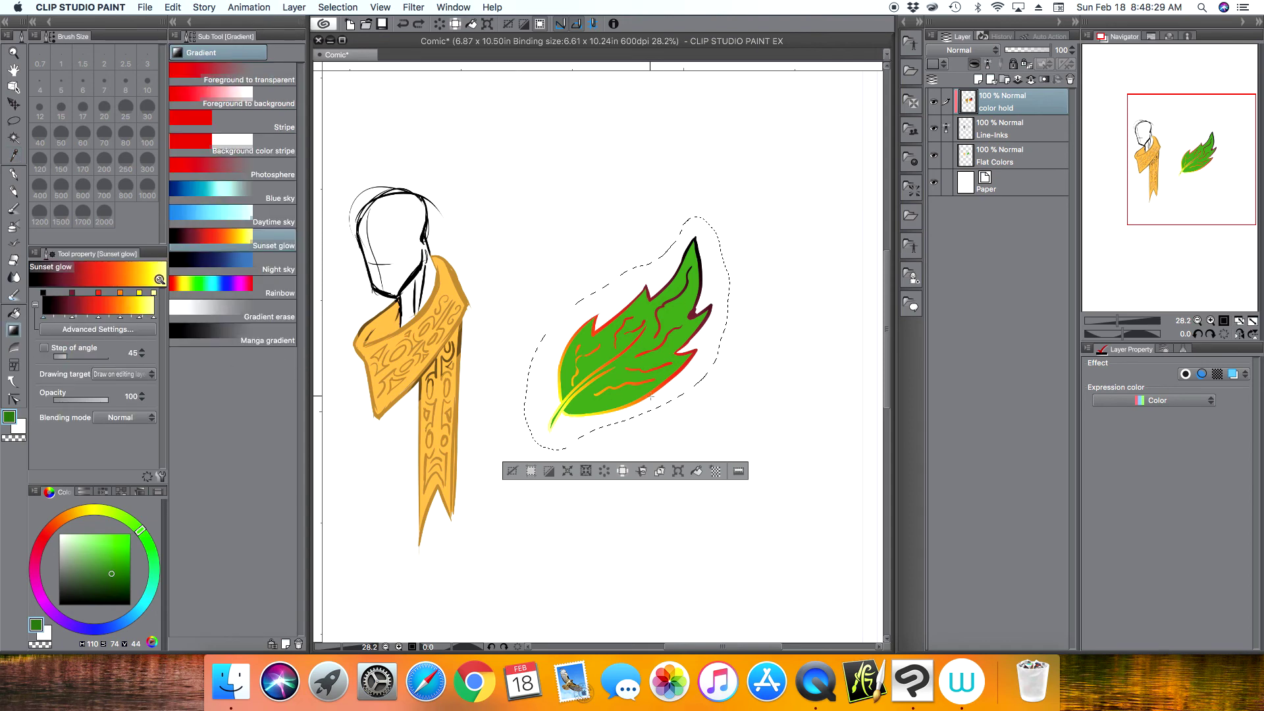
{"action": "key", "text": "Delete"}
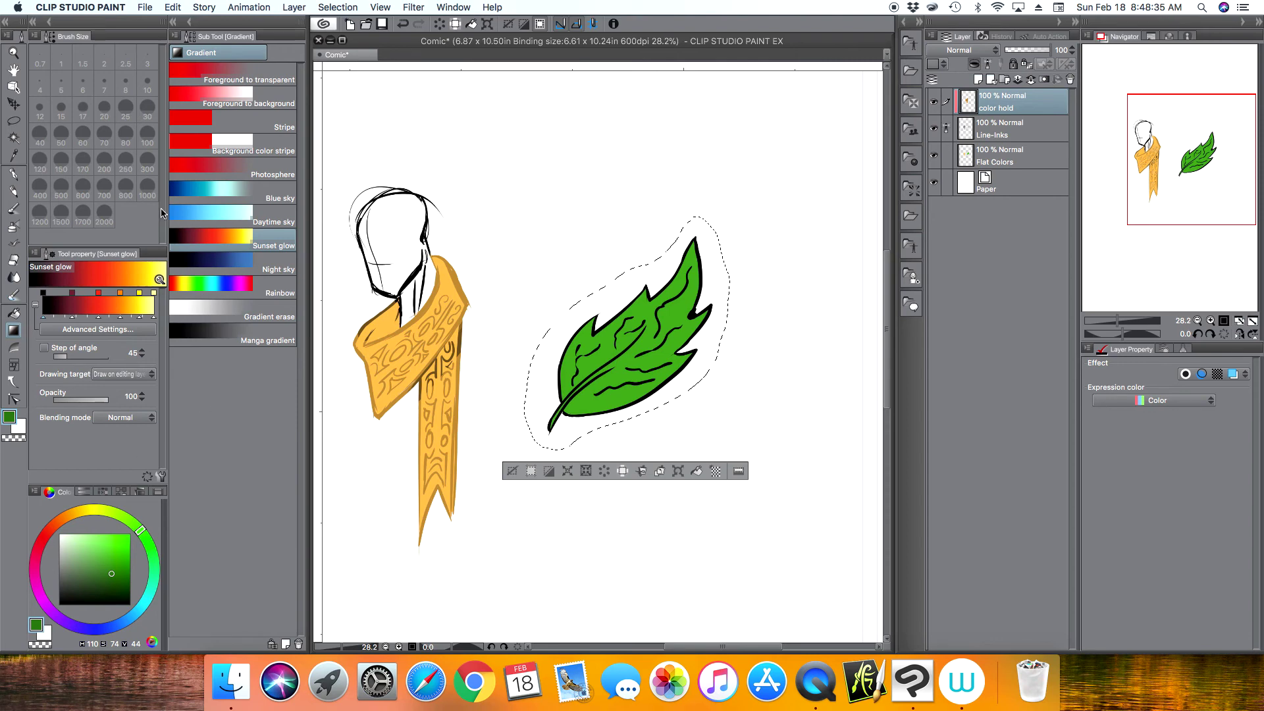
{"action": "left_click", "coordinate": [253, 76]}
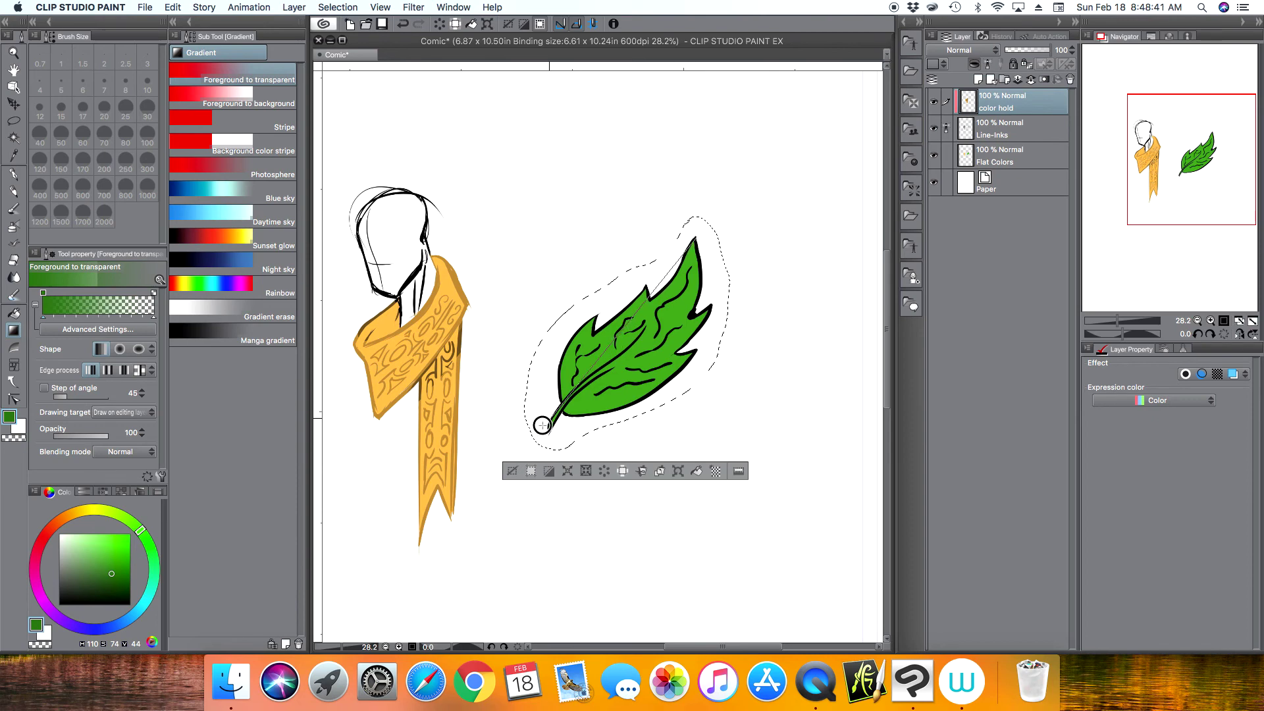
{"action": "left_click_drag", "start_coordinate": [551, 428], "coordinate": [550, 426]}
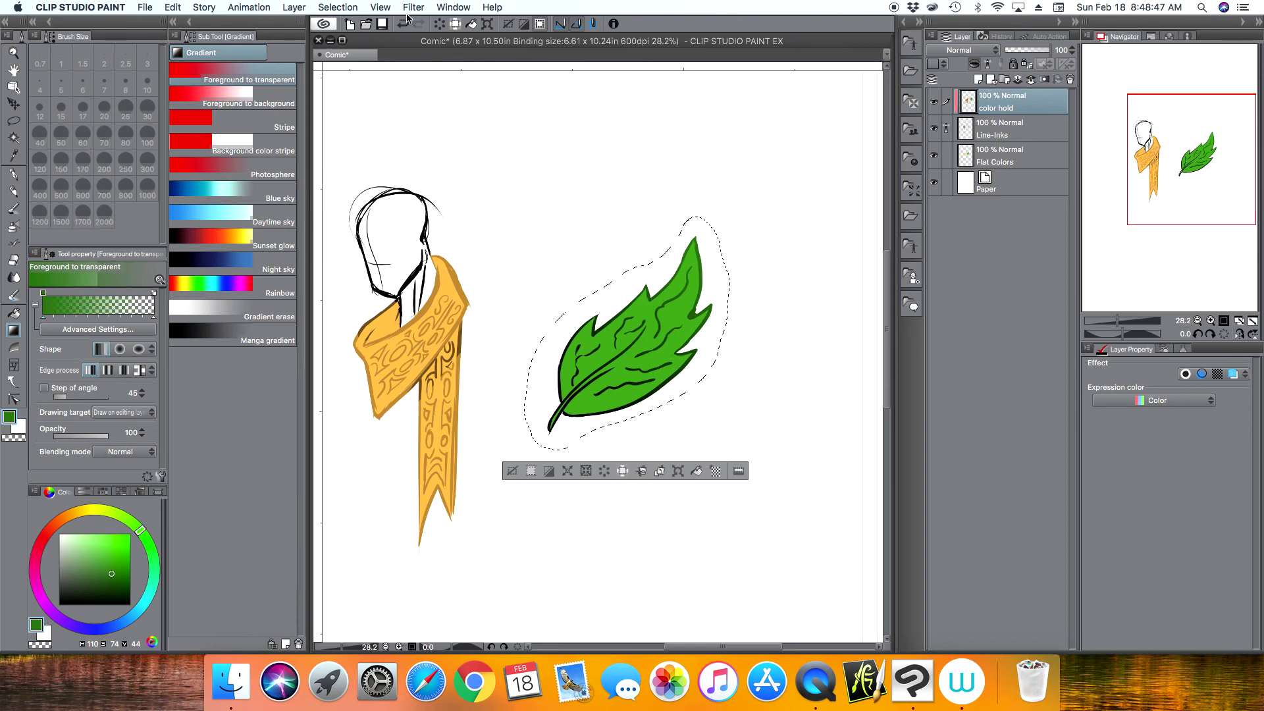
{"action": "left_click_drag", "start_coordinate": [614, 339], "coordinate": [435, 581]}
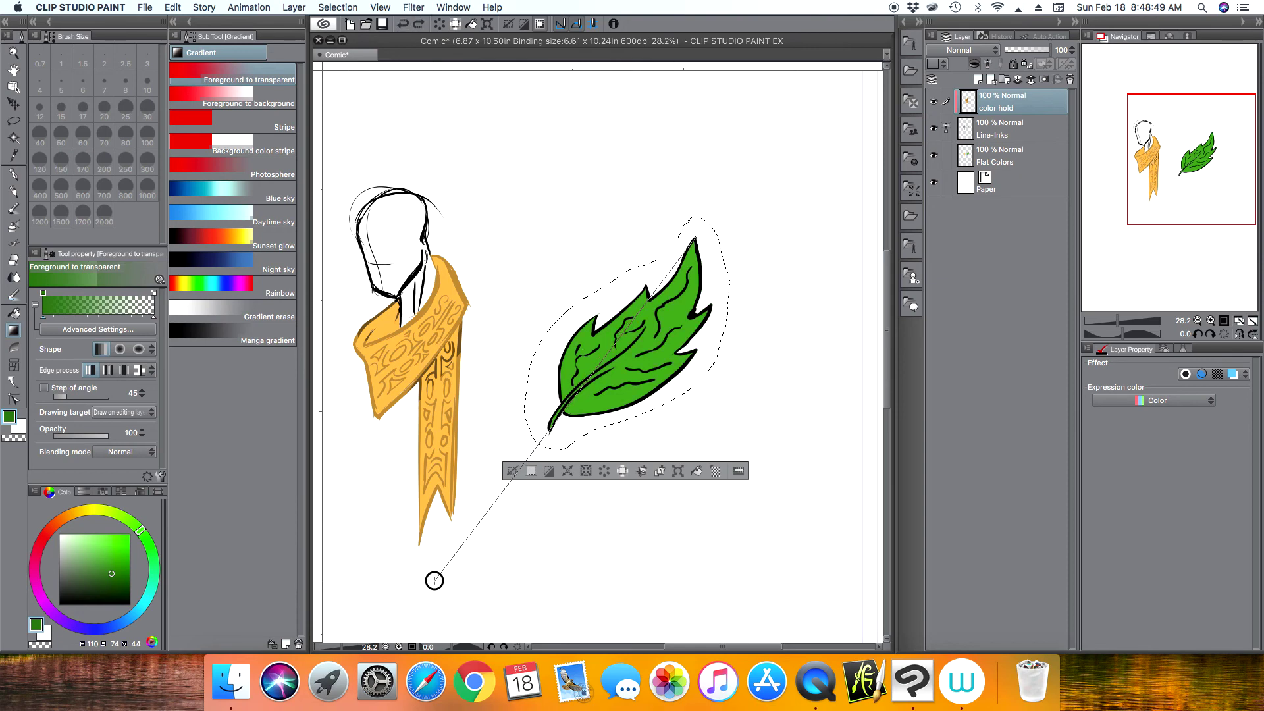
{"action": "left_click", "coordinate": [513, 471]}
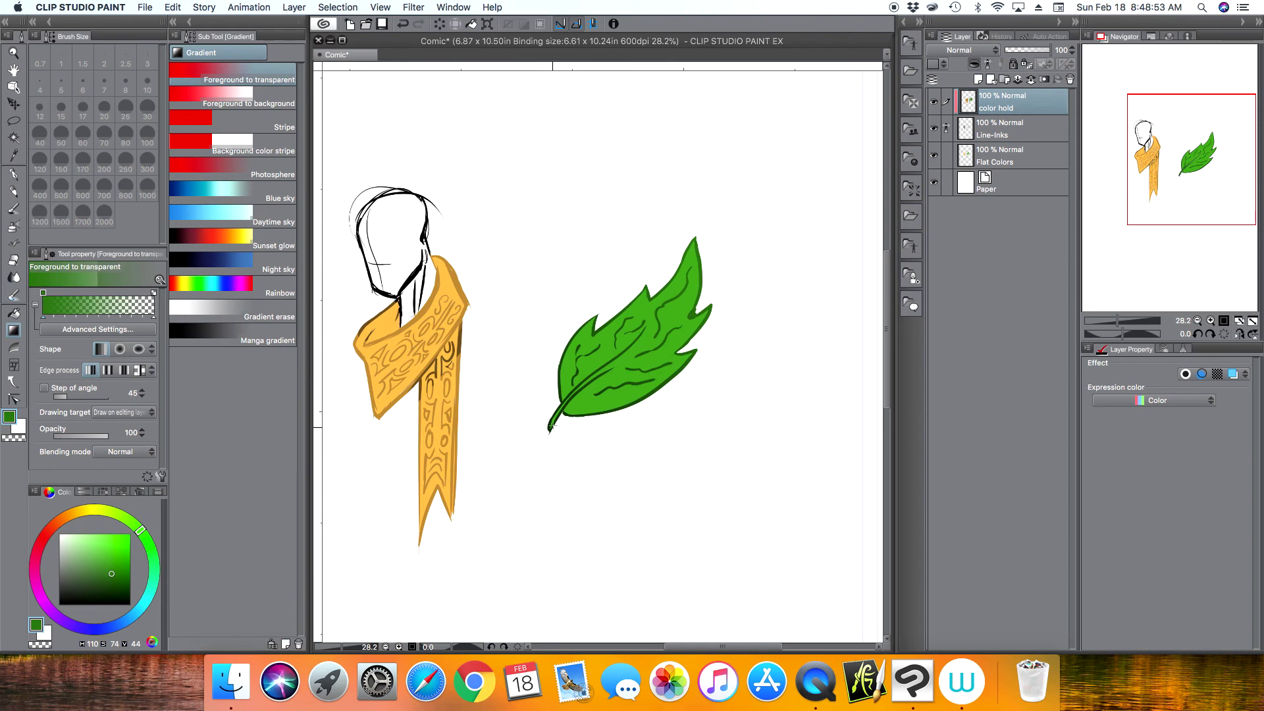